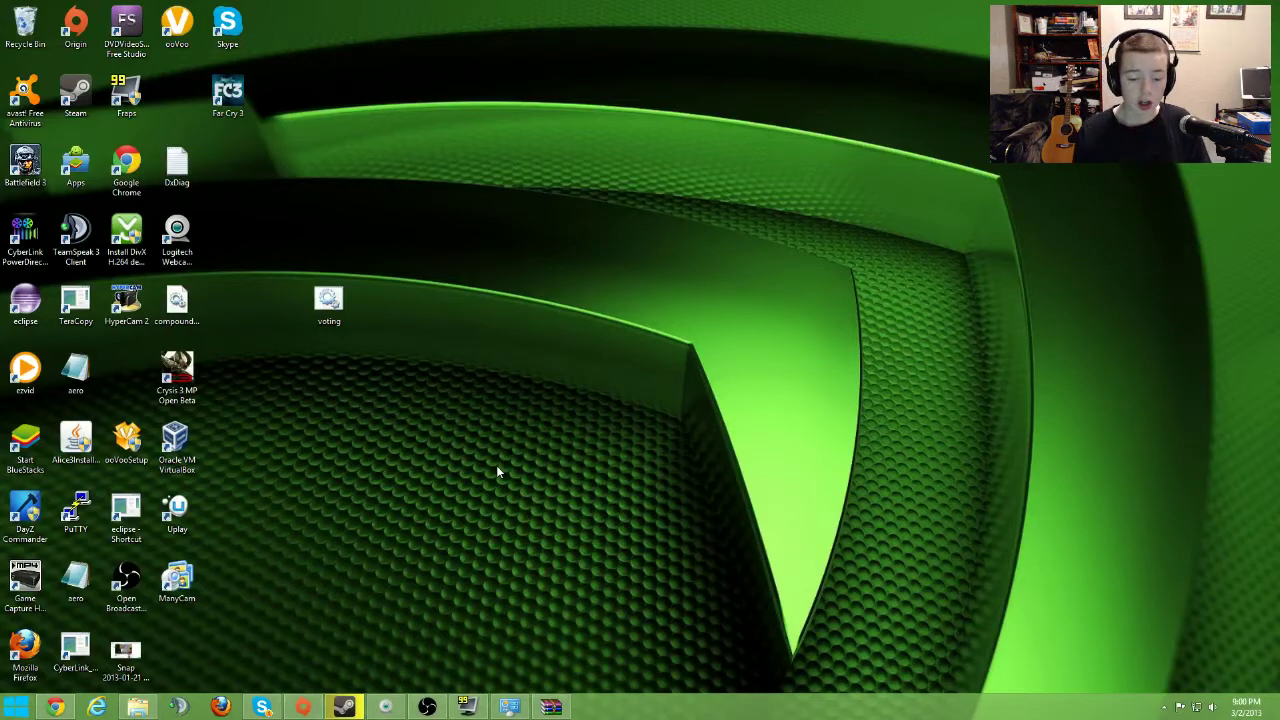
Switch to Chrome, open the alternate CraftBukkit versions from the Bukkit download page and look through the list of builds
left_click(56, 707)
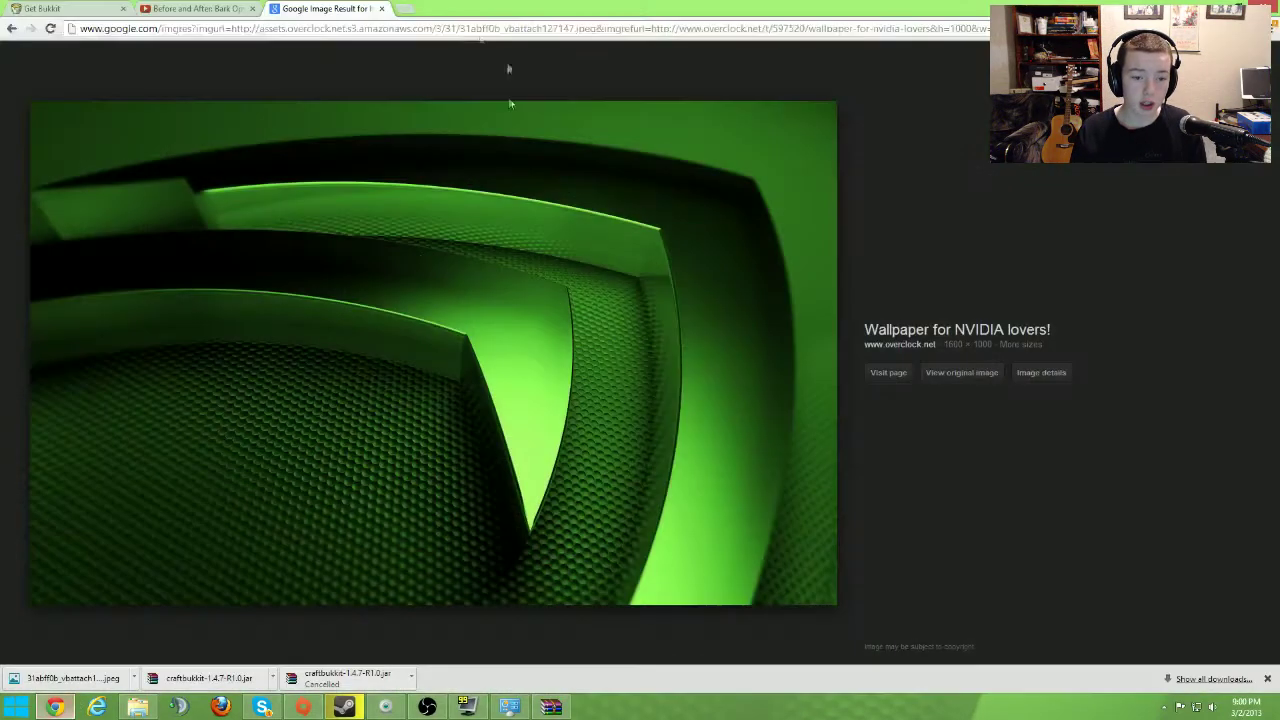
key("ctrl+1")
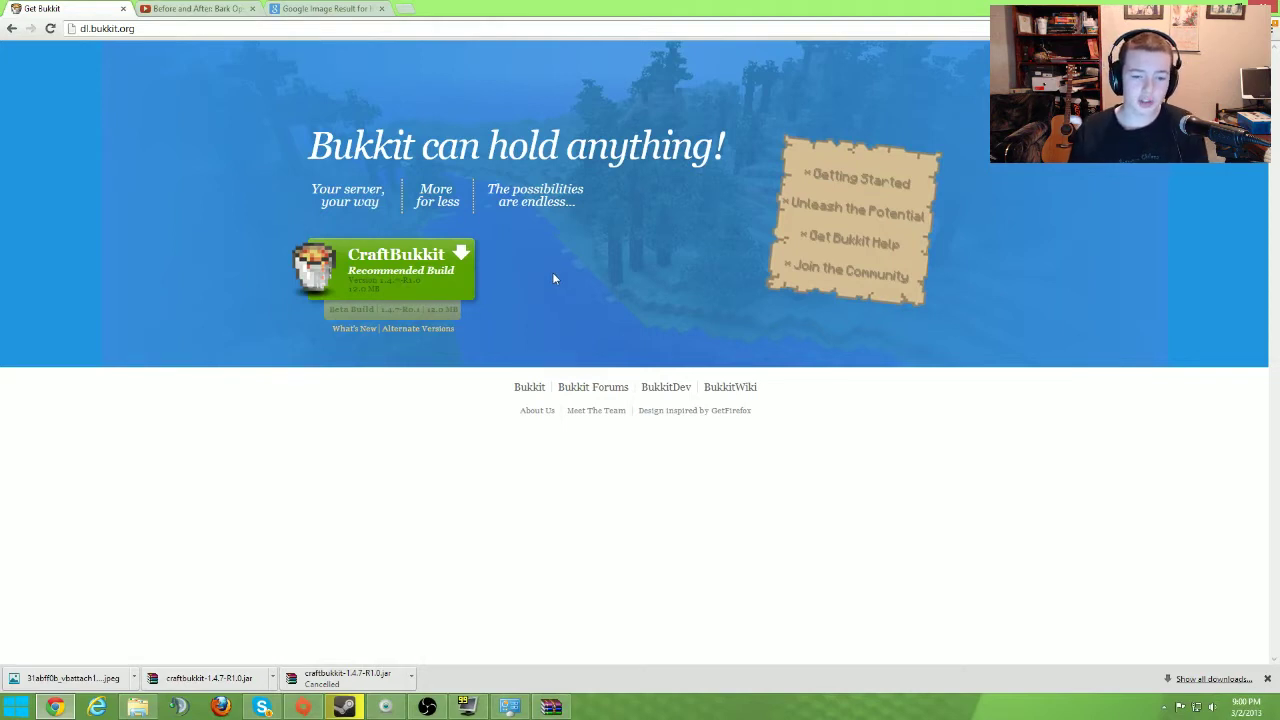
left_click(418, 329)
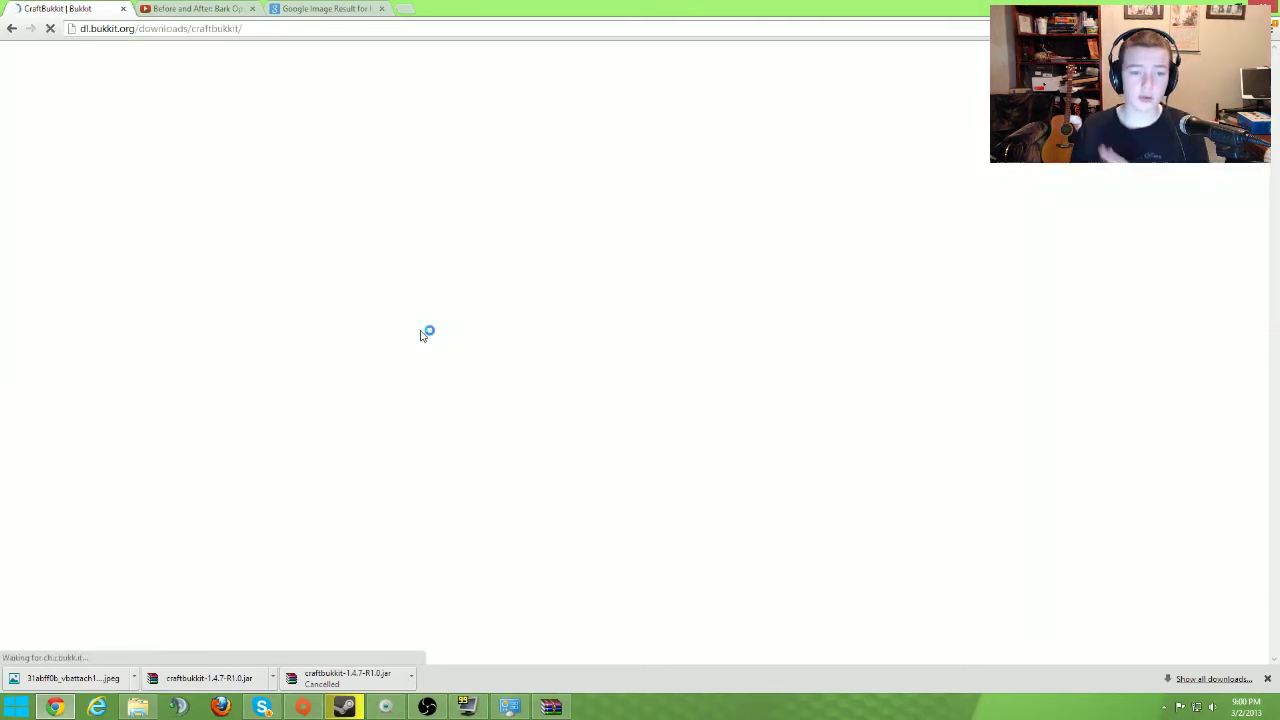
scroll(420, 334, "down", 3)
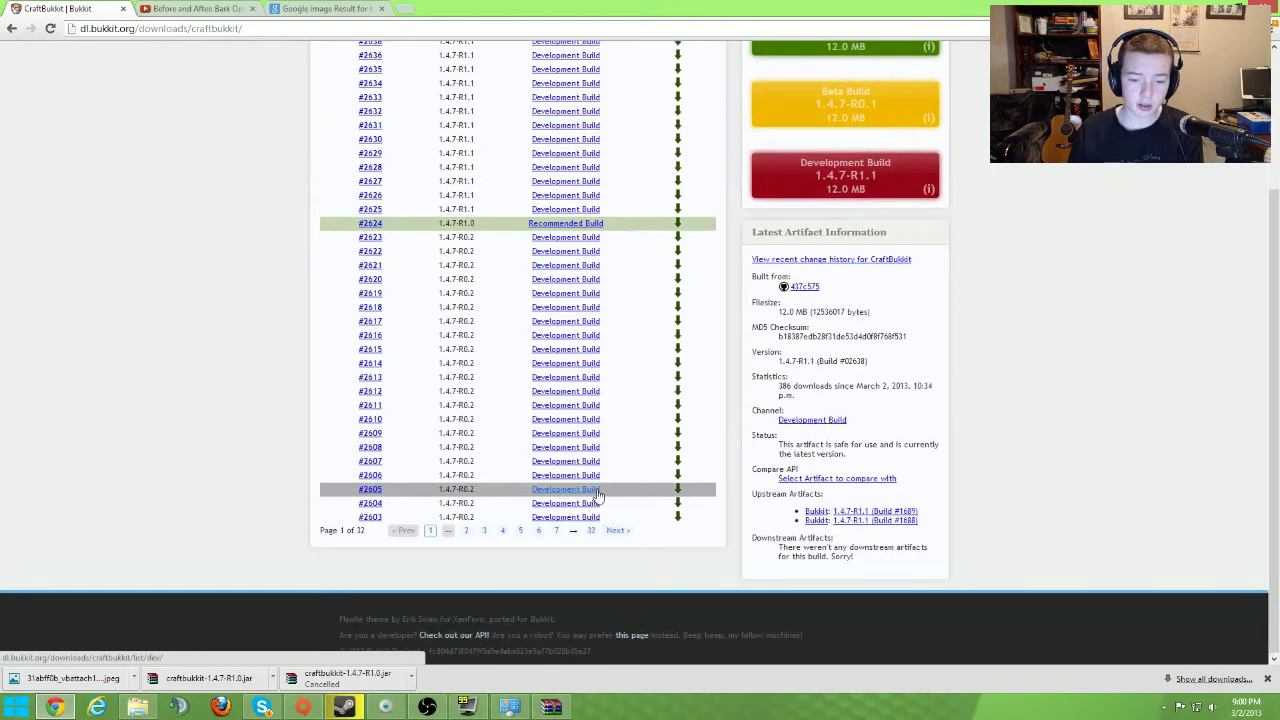
scroll(597, 495, "up", 3)
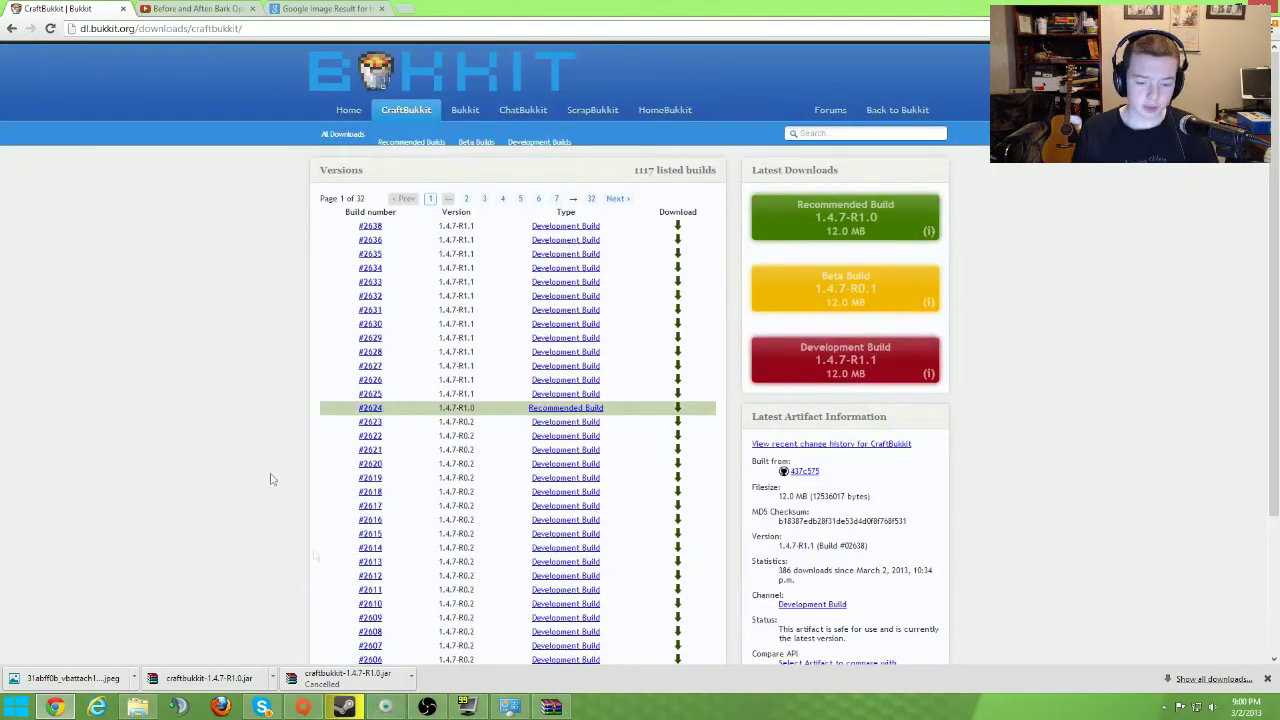
Switch to File Explorer and create a text document named run in the Minecraft server folder inside Downloads
left_click(138, 707)
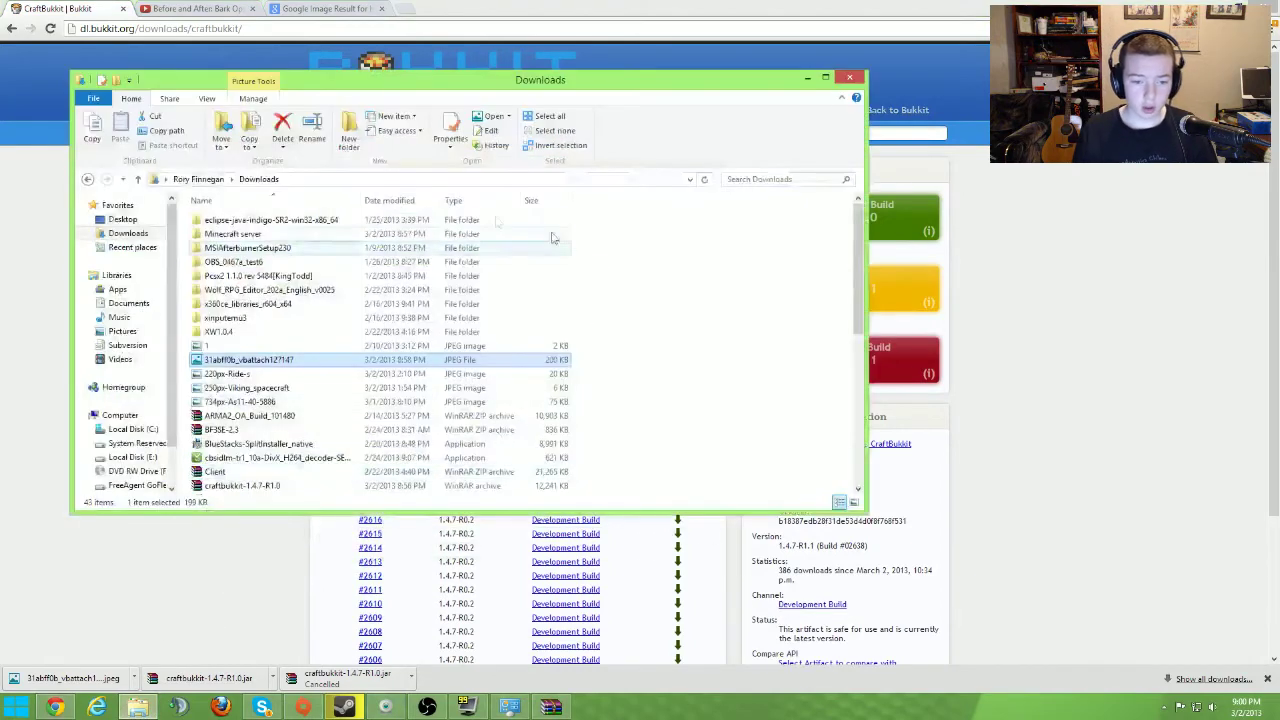
double_click(253, 241)
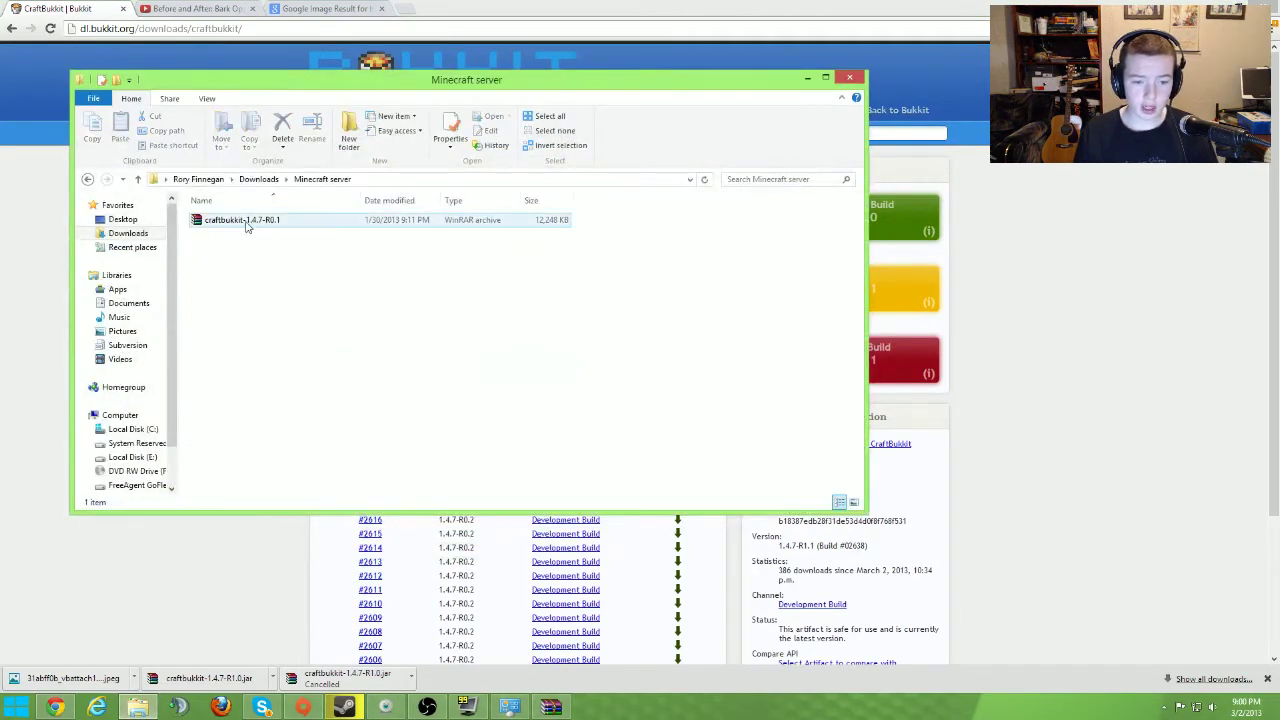
right_click(237, 248)
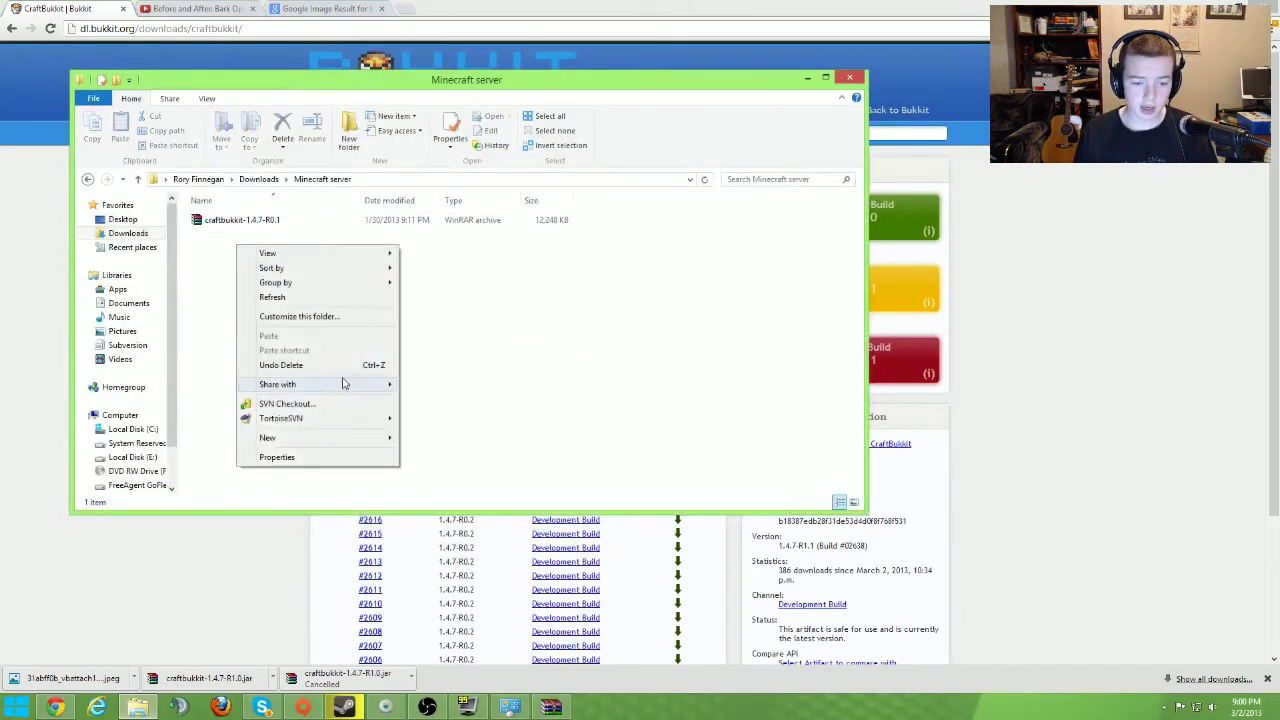
mouse_move(343, 254)
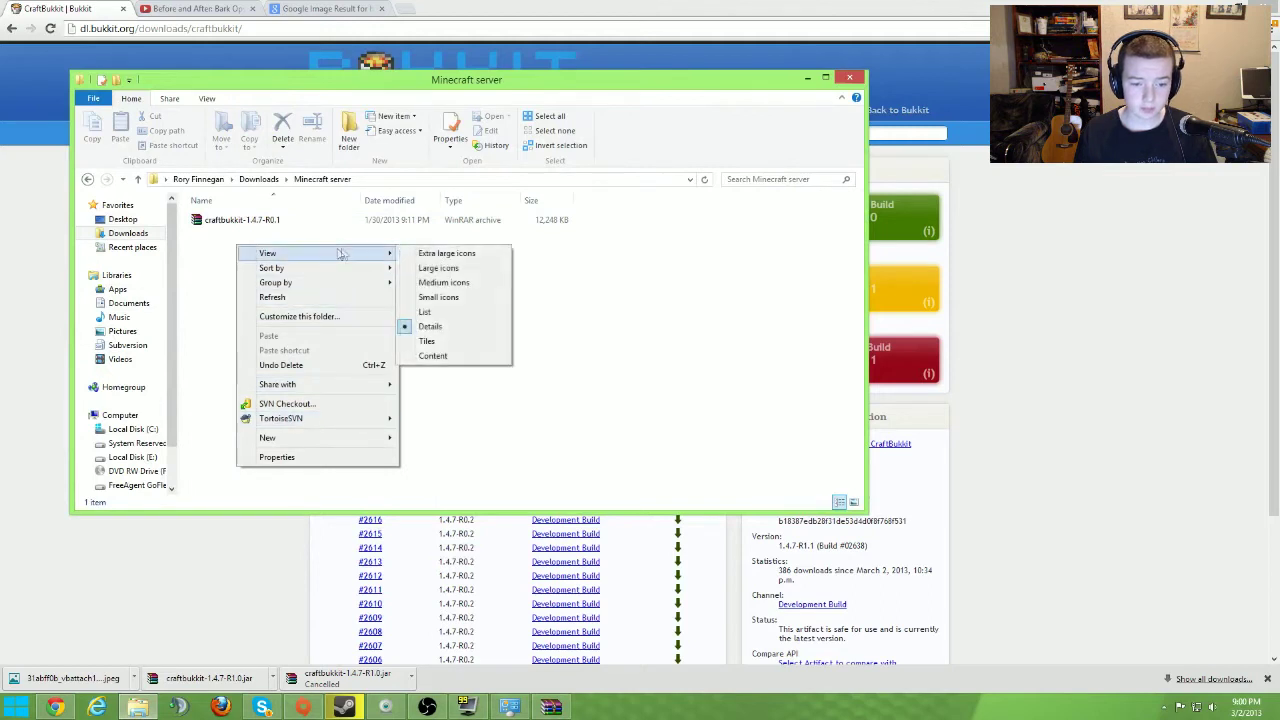
mouse_move(326, 439)
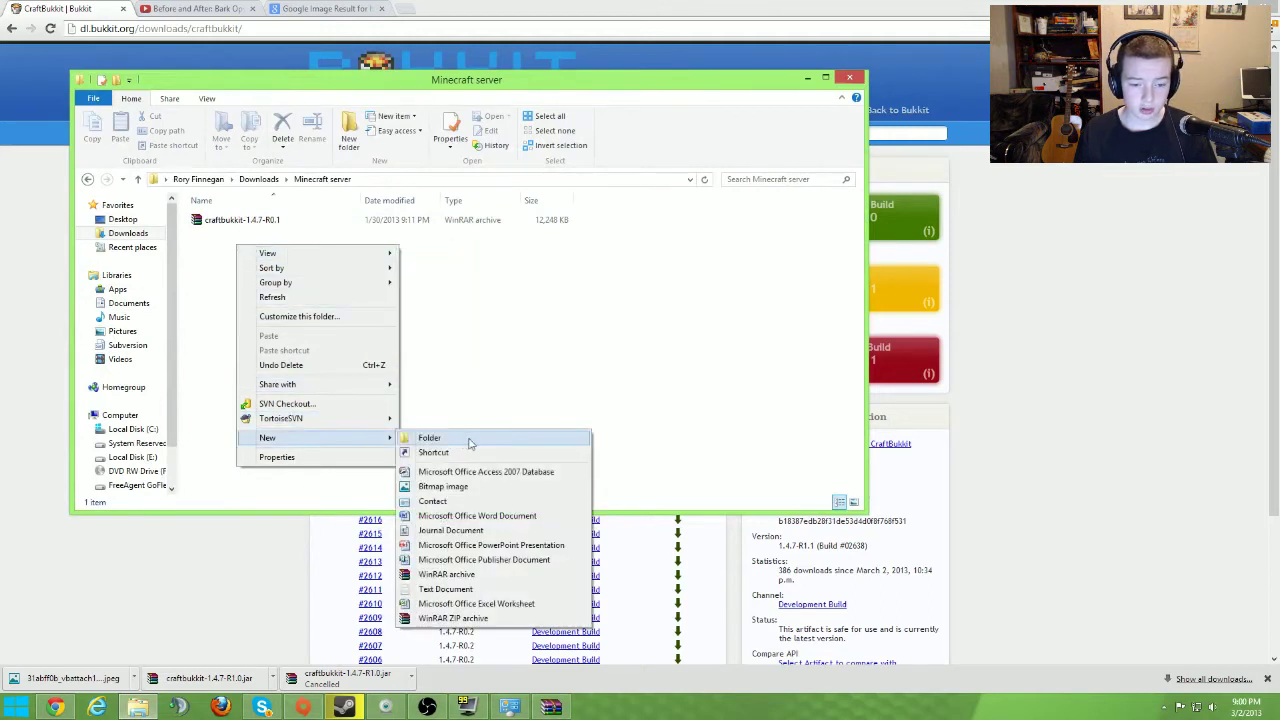
left_click(446, 589)
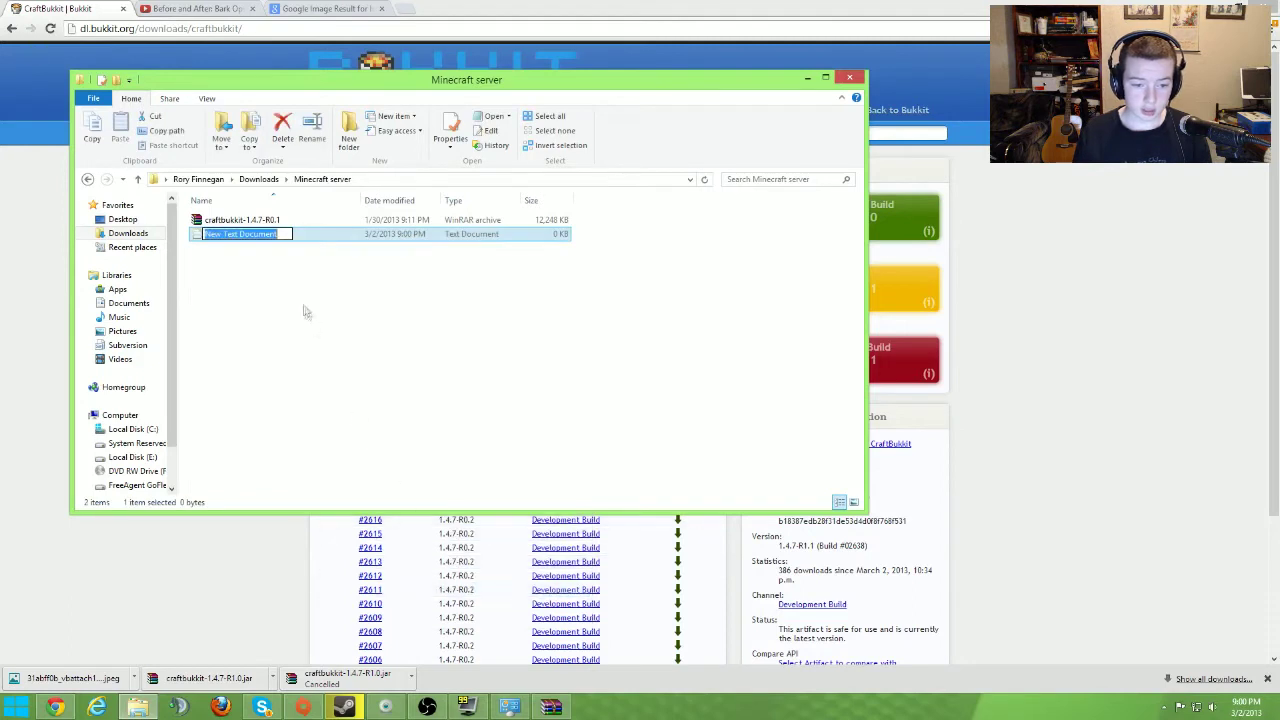
type("run")
key("Return")
Fill the run document with "java -Xms1024M -Xmx1024M -jar craftbukkit.jar -o true" and "PAUSE" on a second line, and save it as run.bat with type All Files
key("Return")
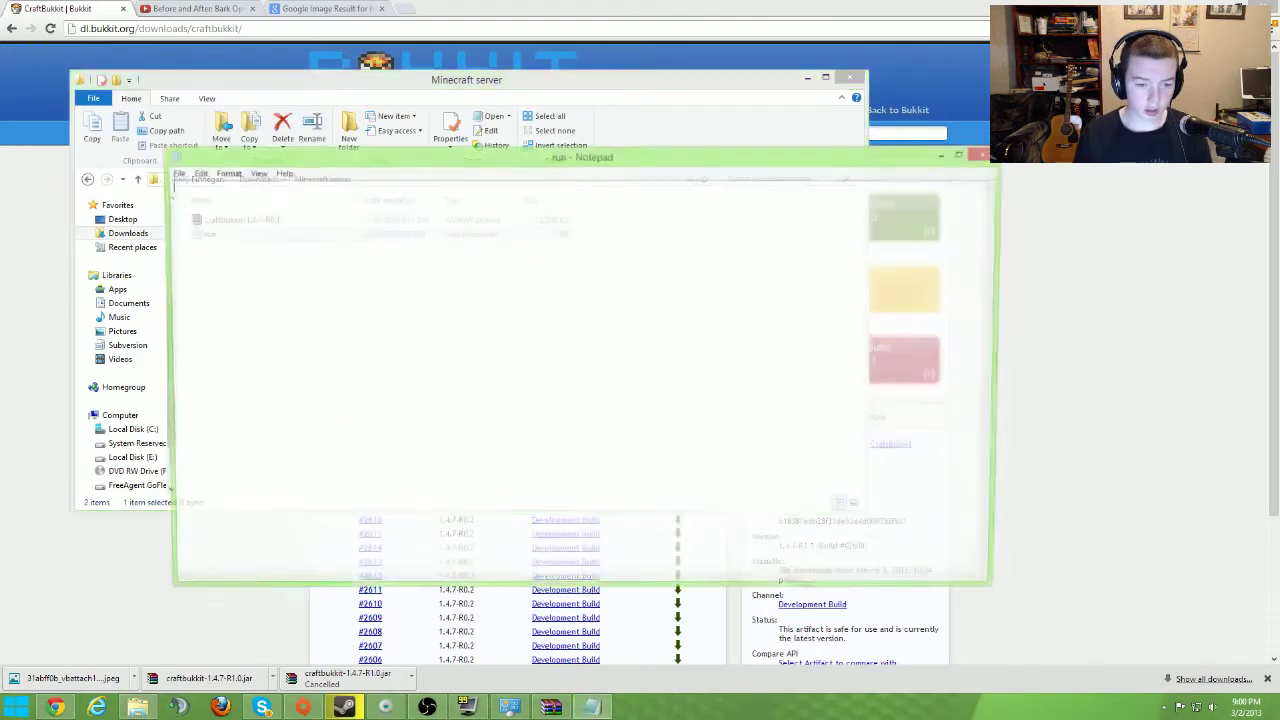
type("java -Xms1024M -Xmx1024M -jar craftbukkit.jar -o true PAUSE")
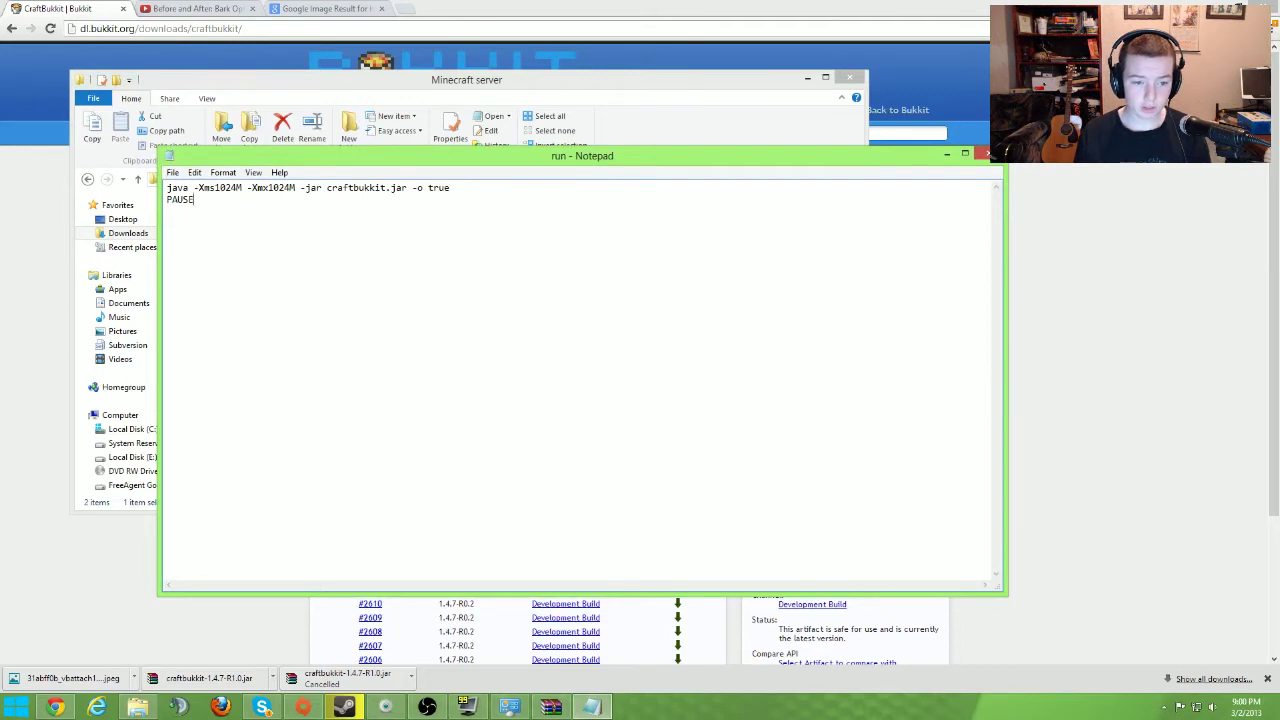
left_click(172, 172)
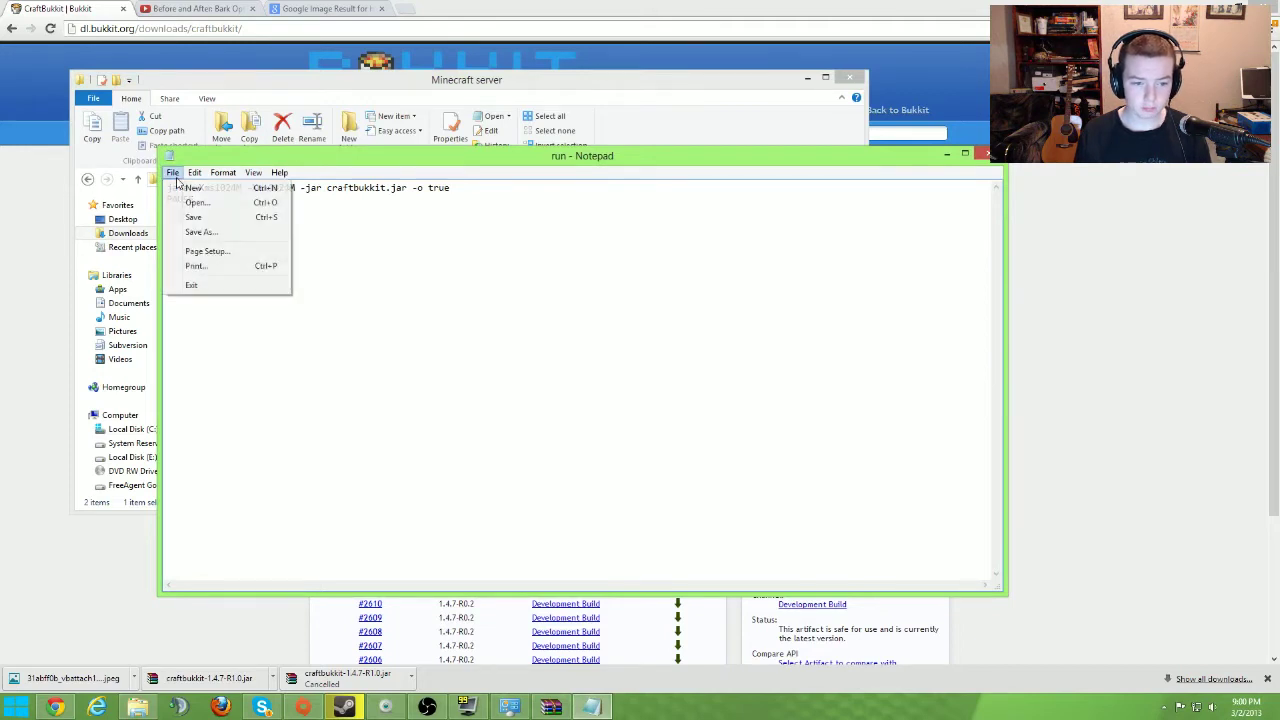
left_click(199, 231)
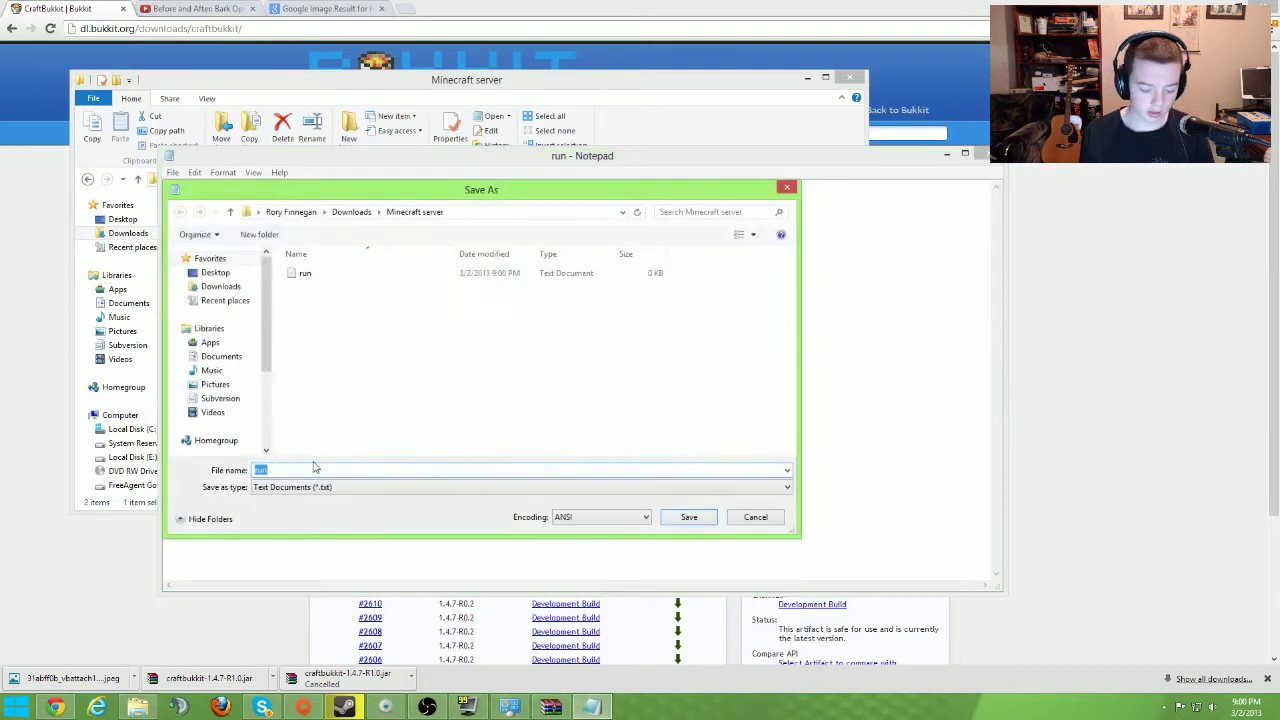
left_click(285, 488)
left_click(282, 508)
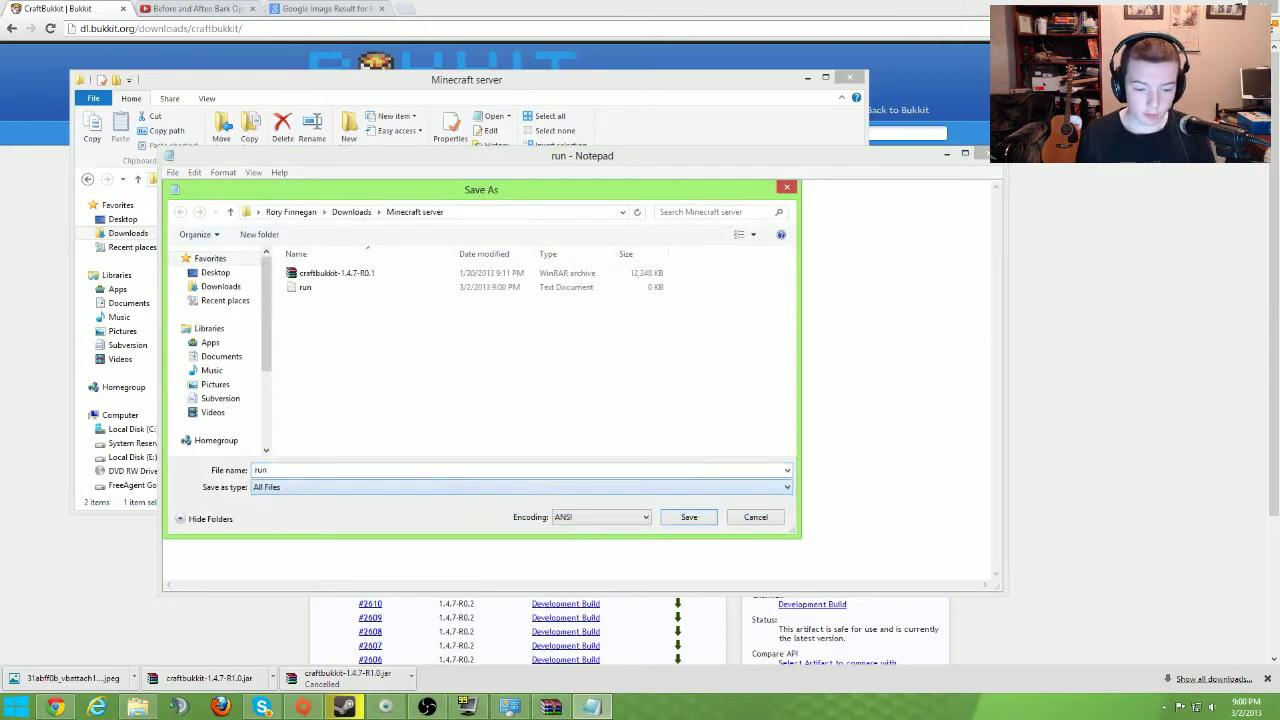
left_click(270, 470)
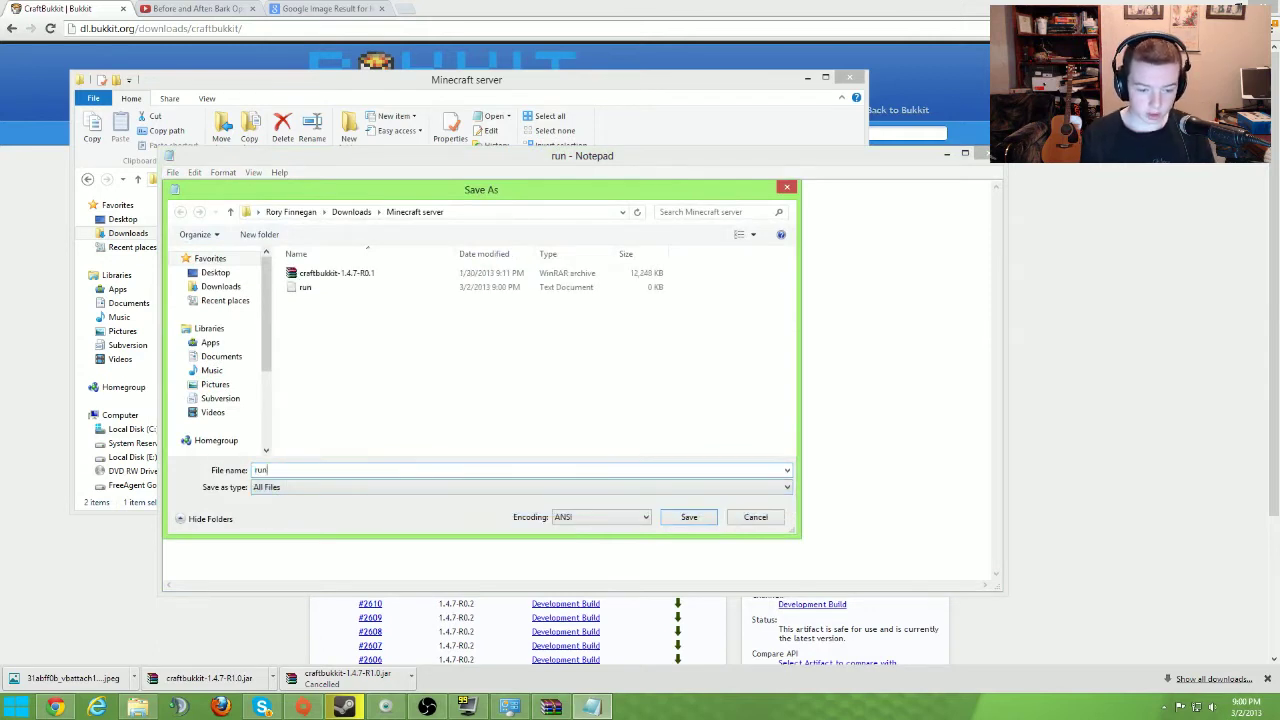
type(".bat")
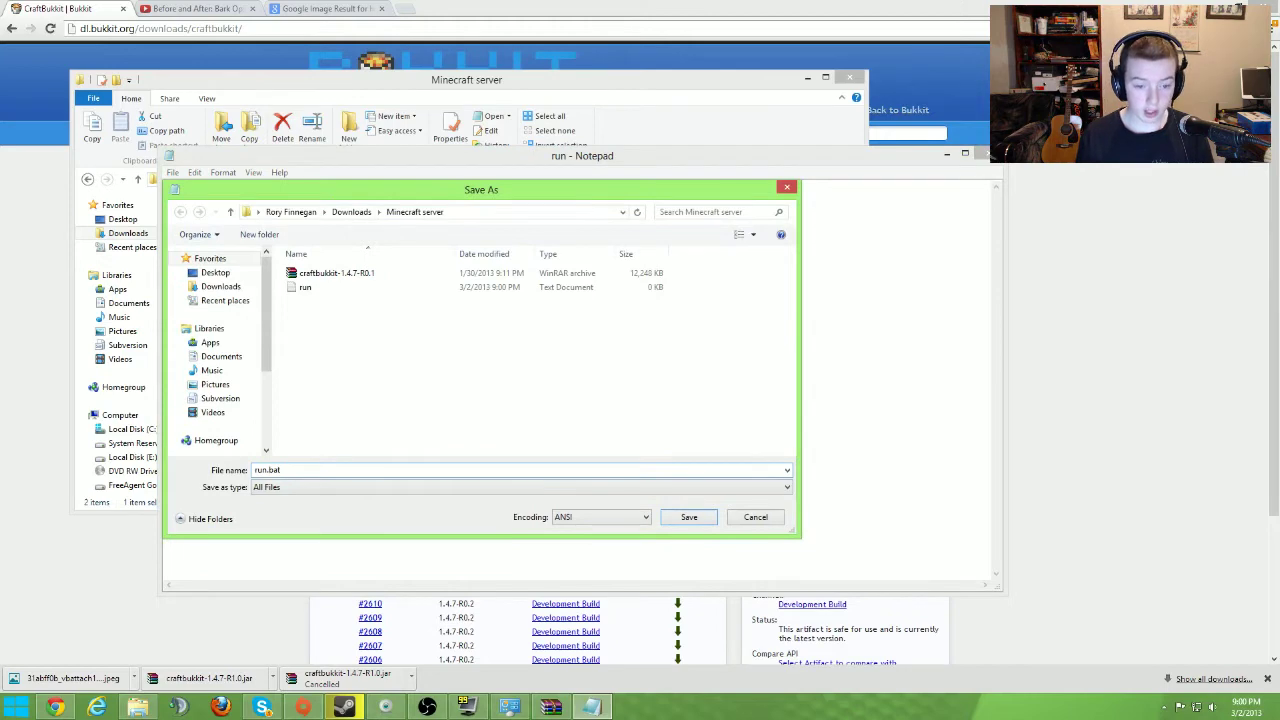
key("Return")
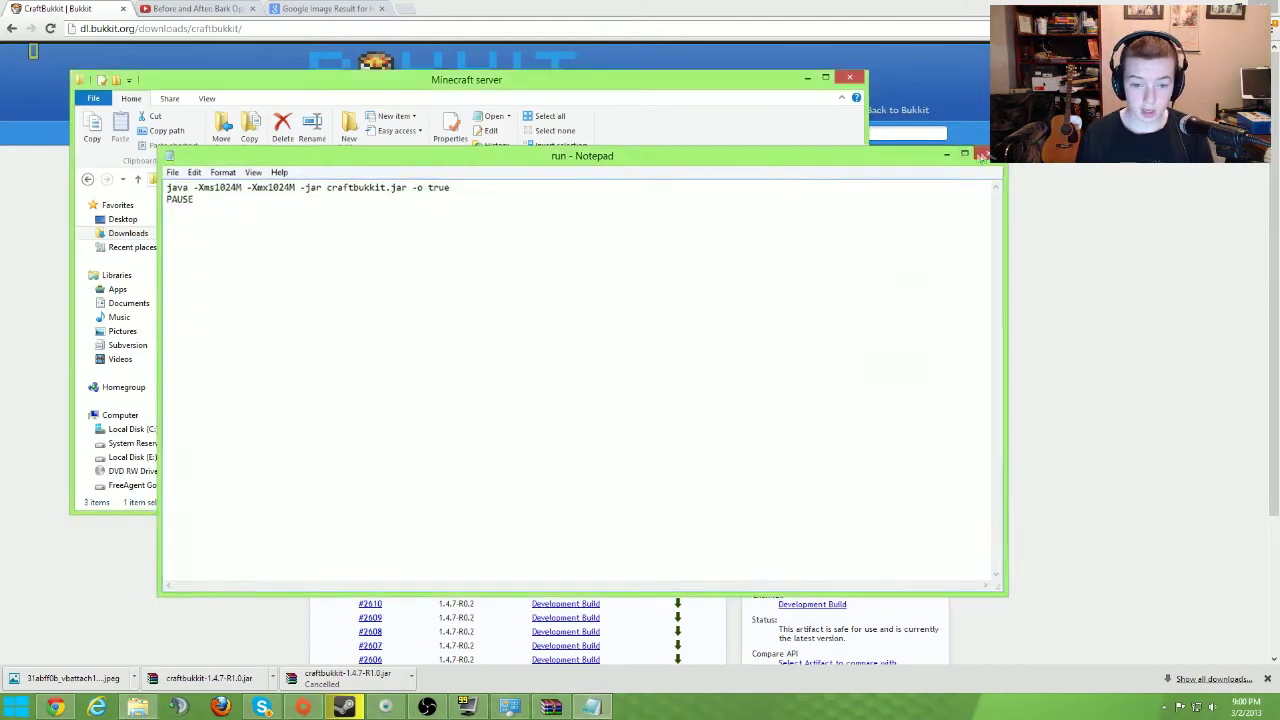
left_click(987, 153)
Rename the craftbukkit-1.4.7-R0.1 archive in the Minecraft server folder as craftbukkit
right_click(226, 220)
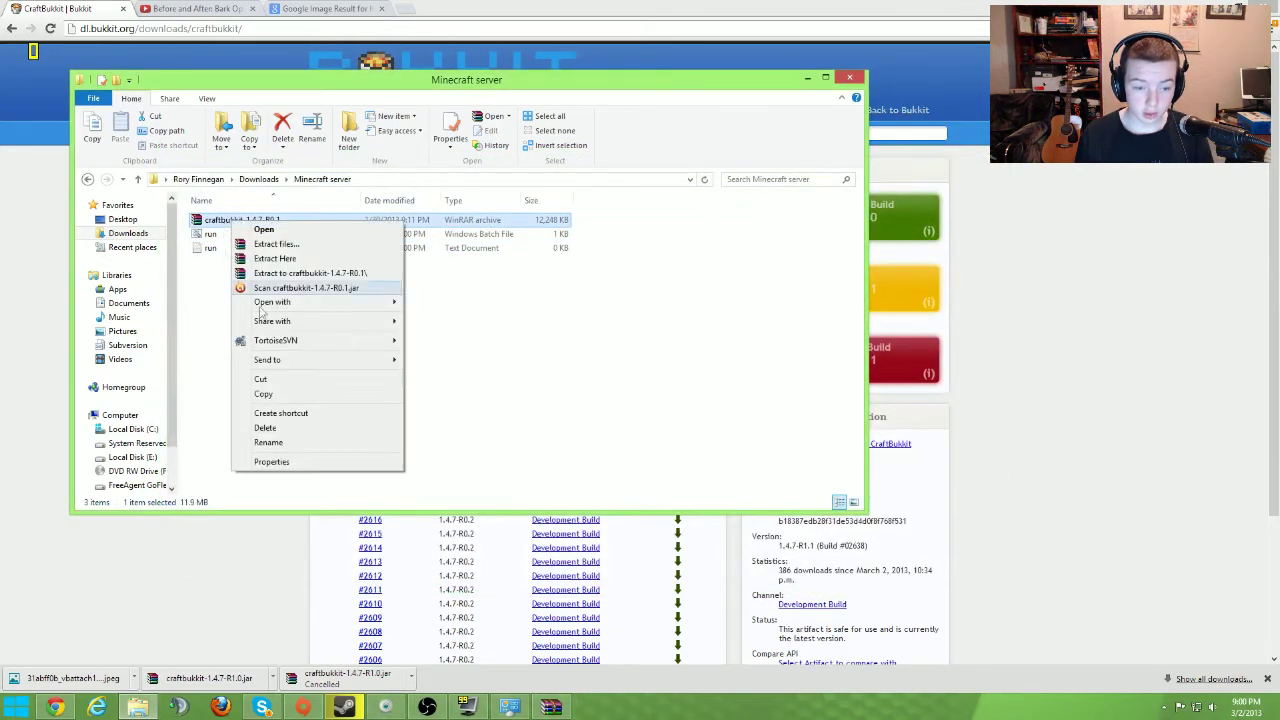
left_click(280, 440)
key("End")
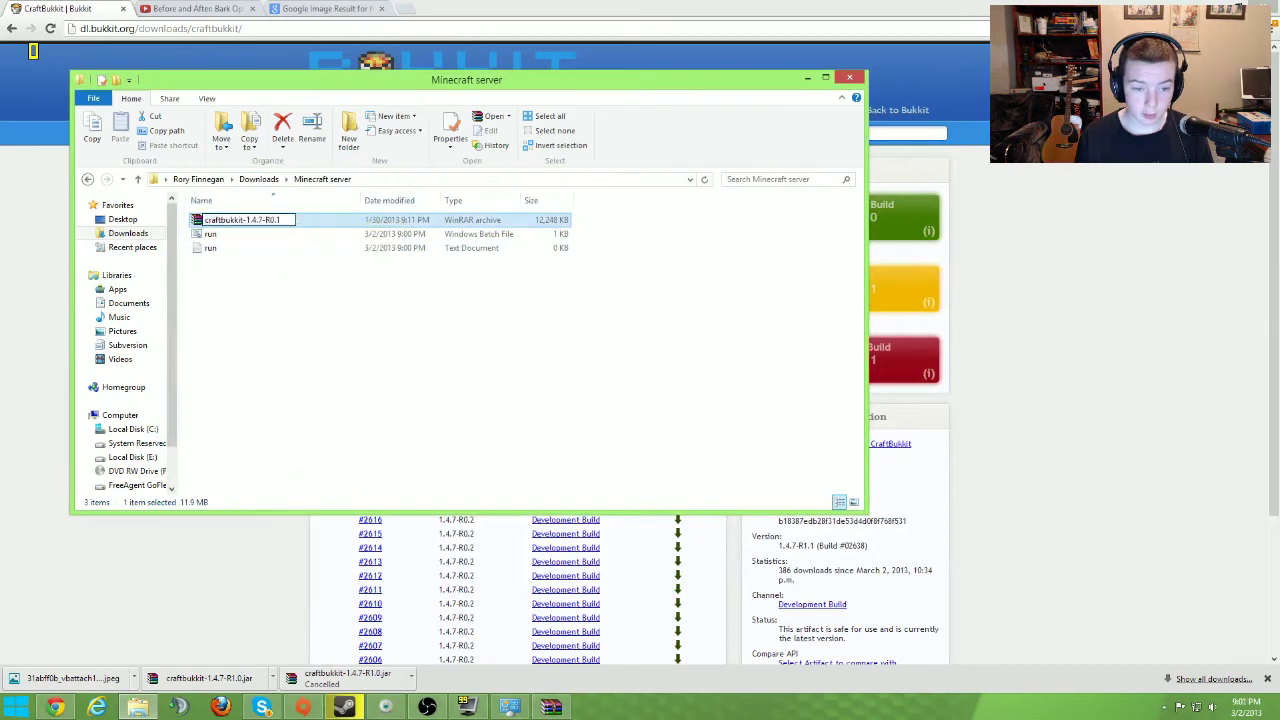
key("BackSpace")
key("BackSpace")
key("BackSpace")
key("BackSpace")
key("BackSpace")
key("BackSpace")
key("BackSpace")
key("BackSpace")
key("BackSpace")
key("BackSpace")
key("BackSpace")
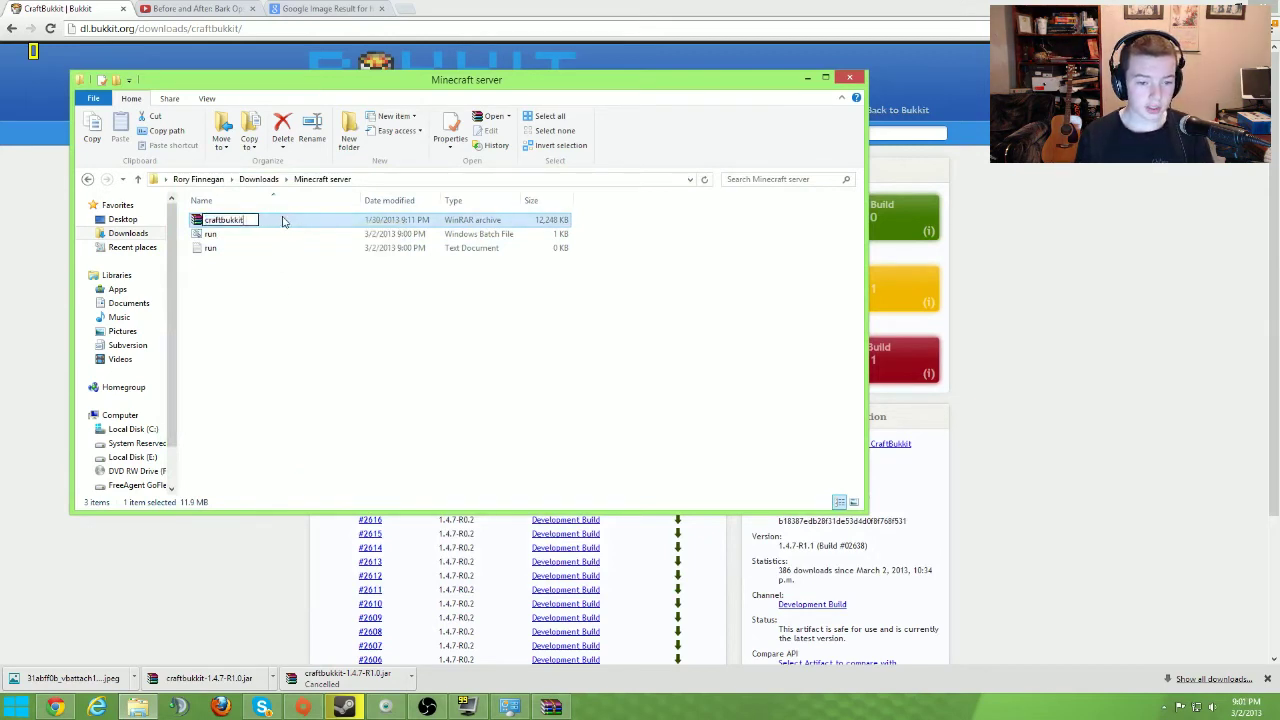
key("Return")
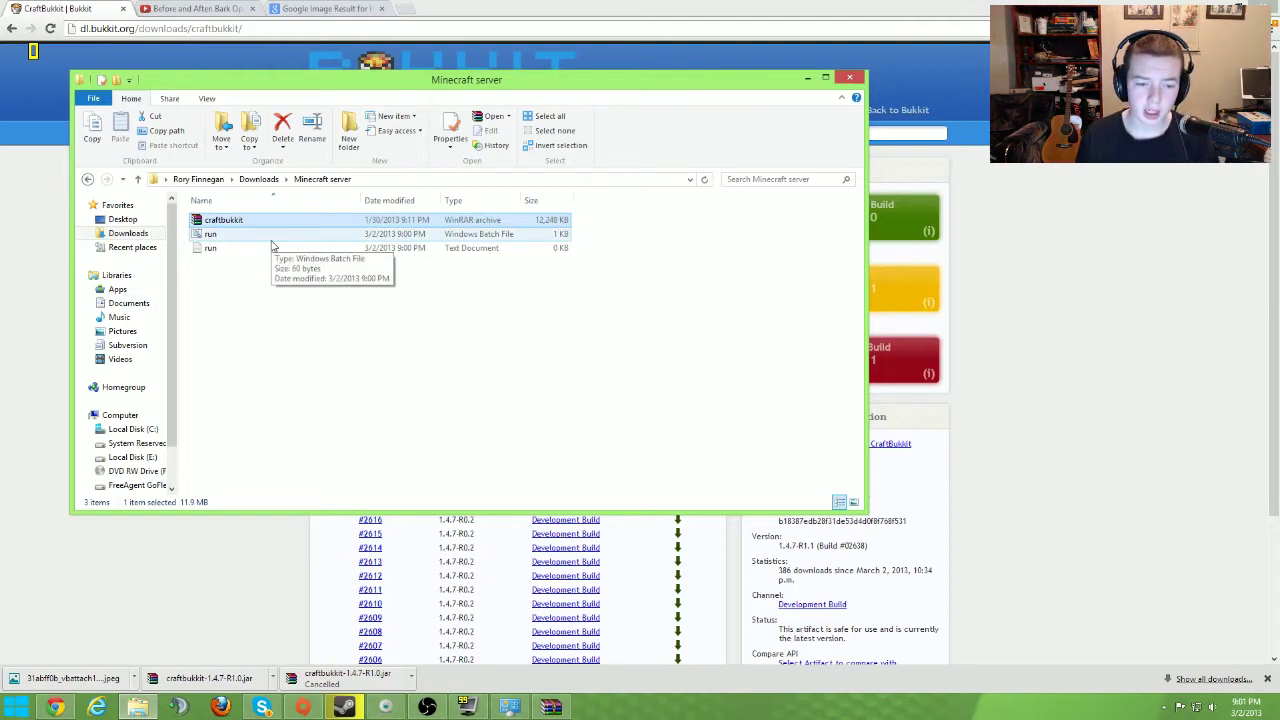
Run the batch file with Java allowed through the firewall on private networks, and restart the server once its first load is done
double_click(274, 234)
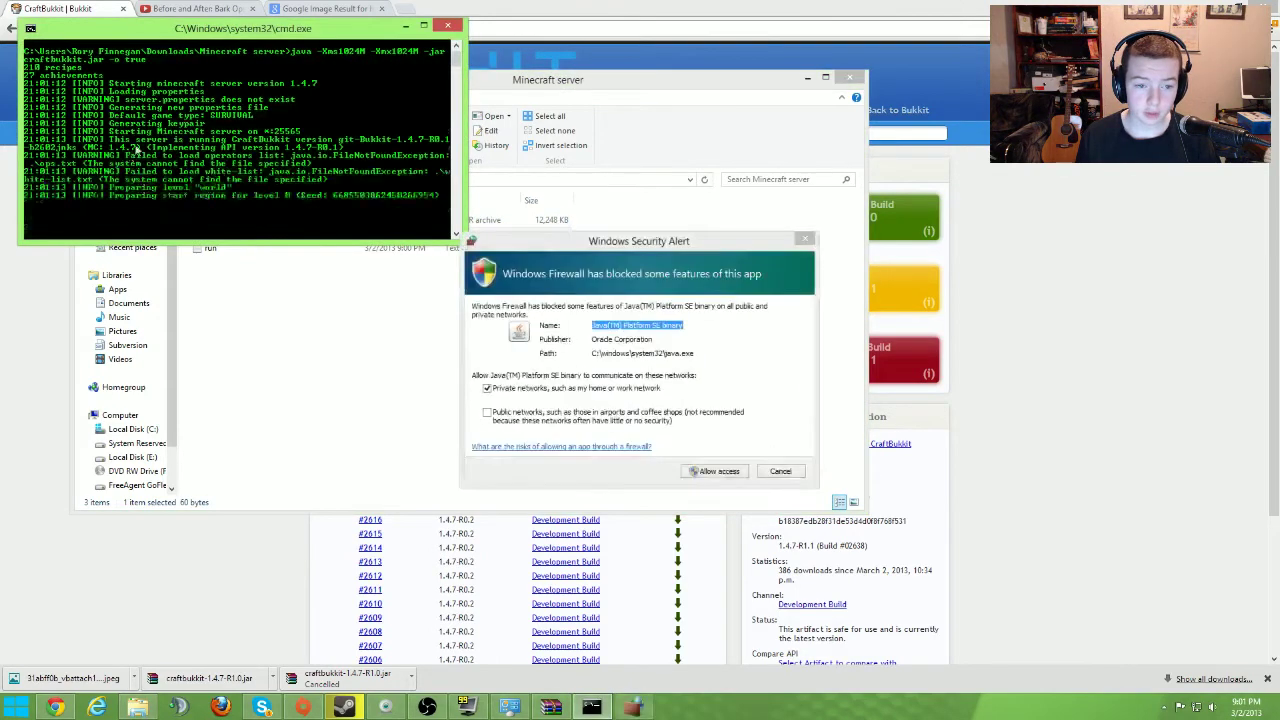
left_click(705, 476)
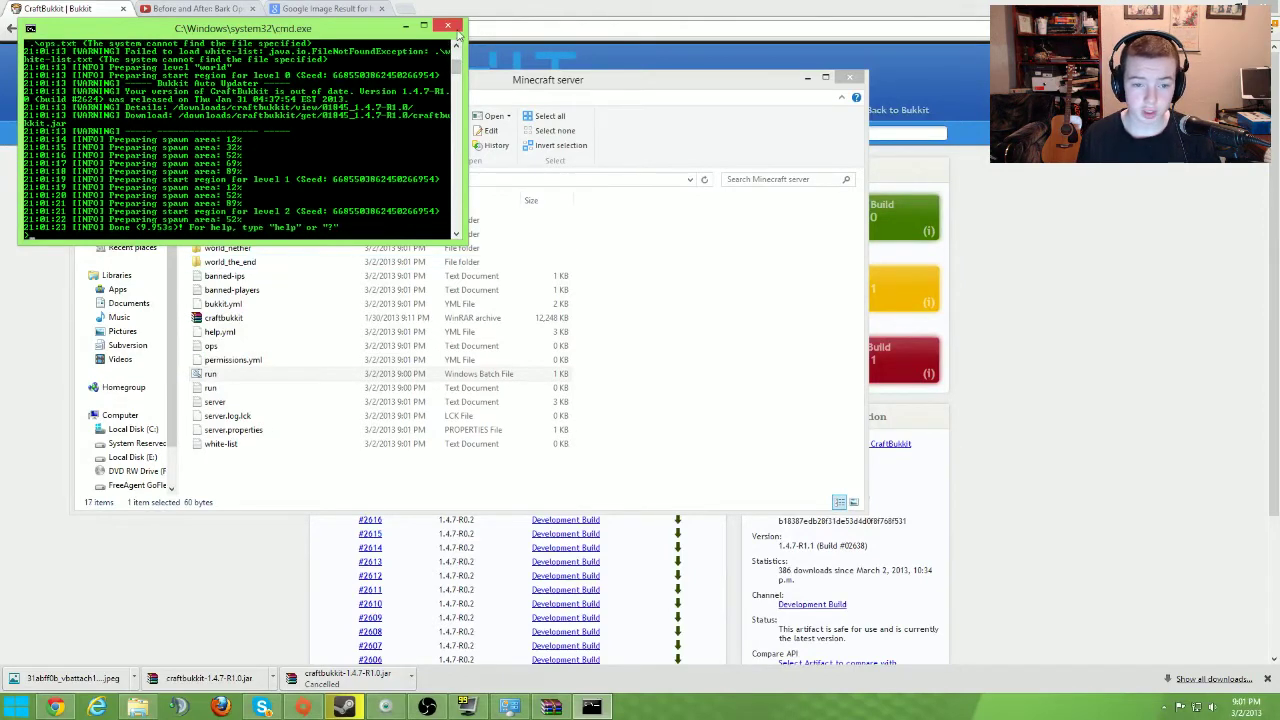
left_click(453, 27)
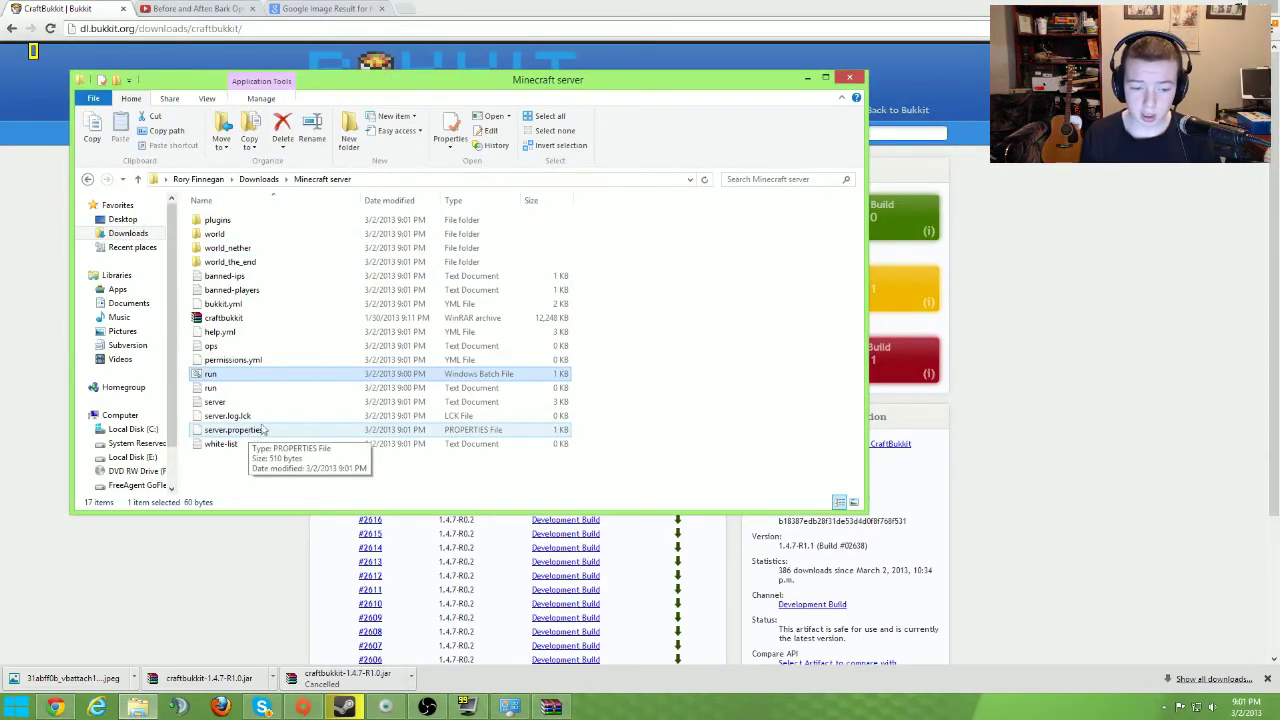
double_click(245, 375)
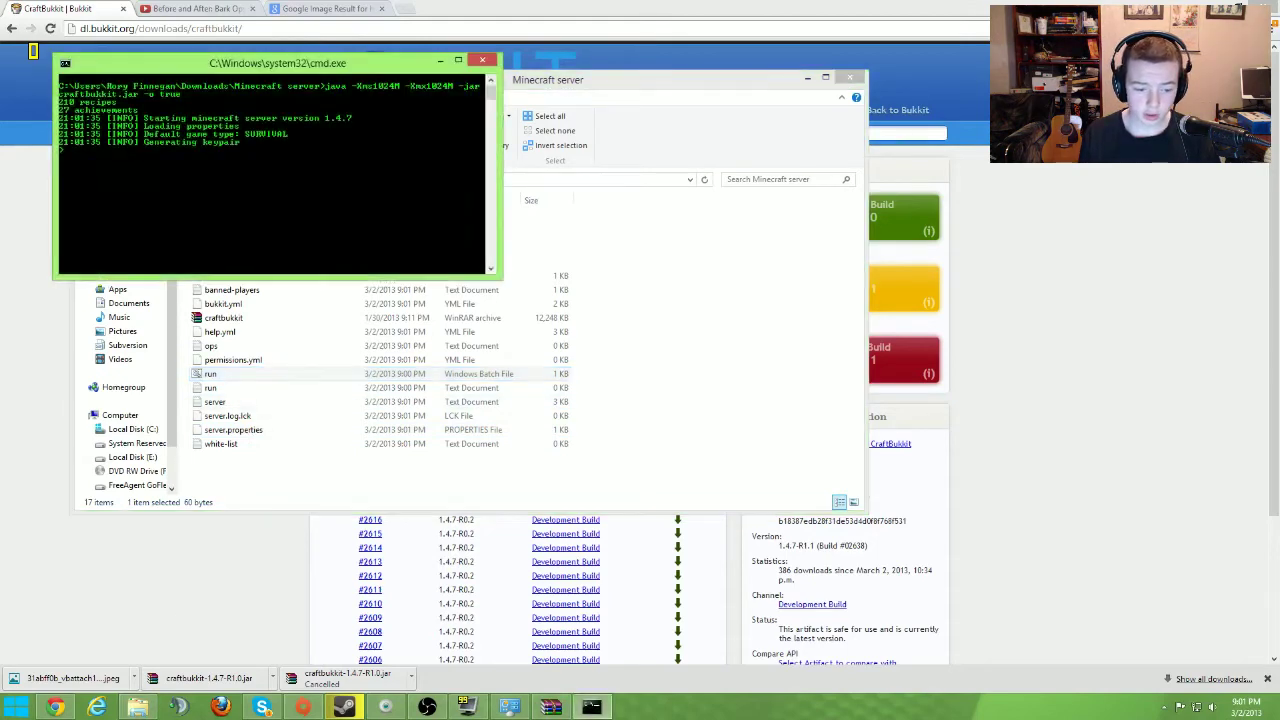
Launch Minecraft from the Downloads folder and log in with the saved account
left_click(138, 707)
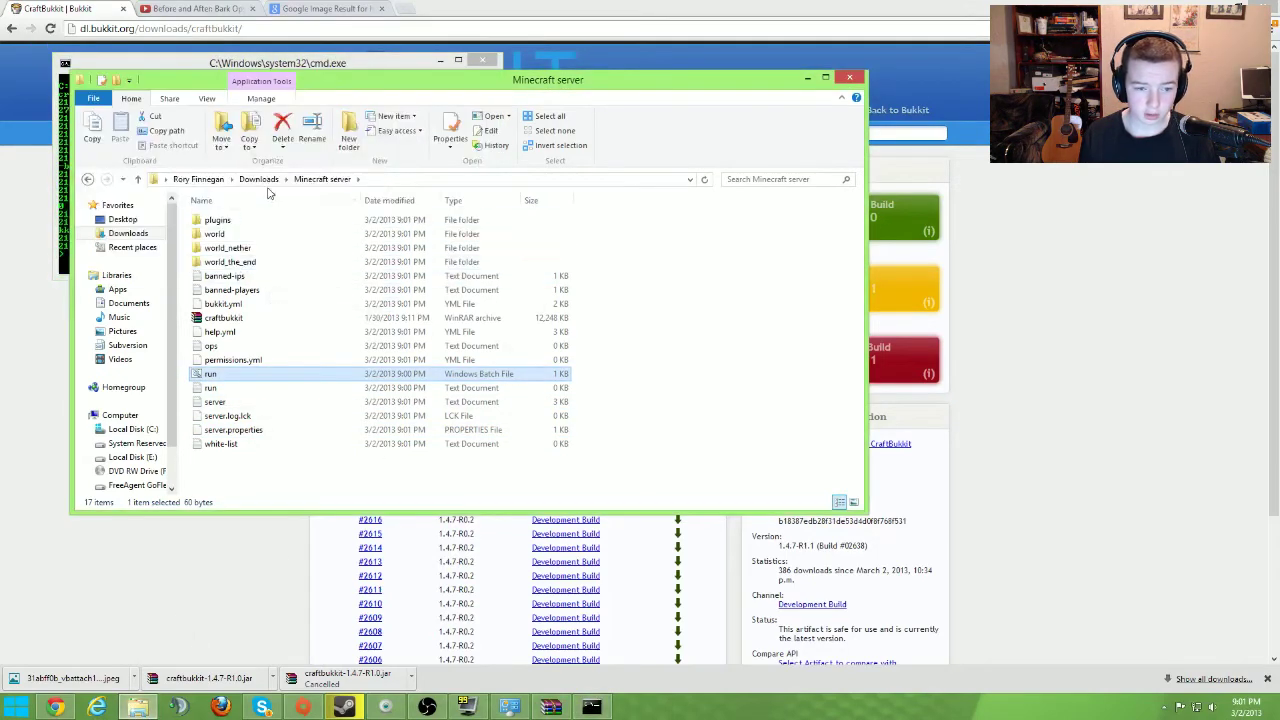
left_click(262, 181)
scroll(285, 366, "down", 5)
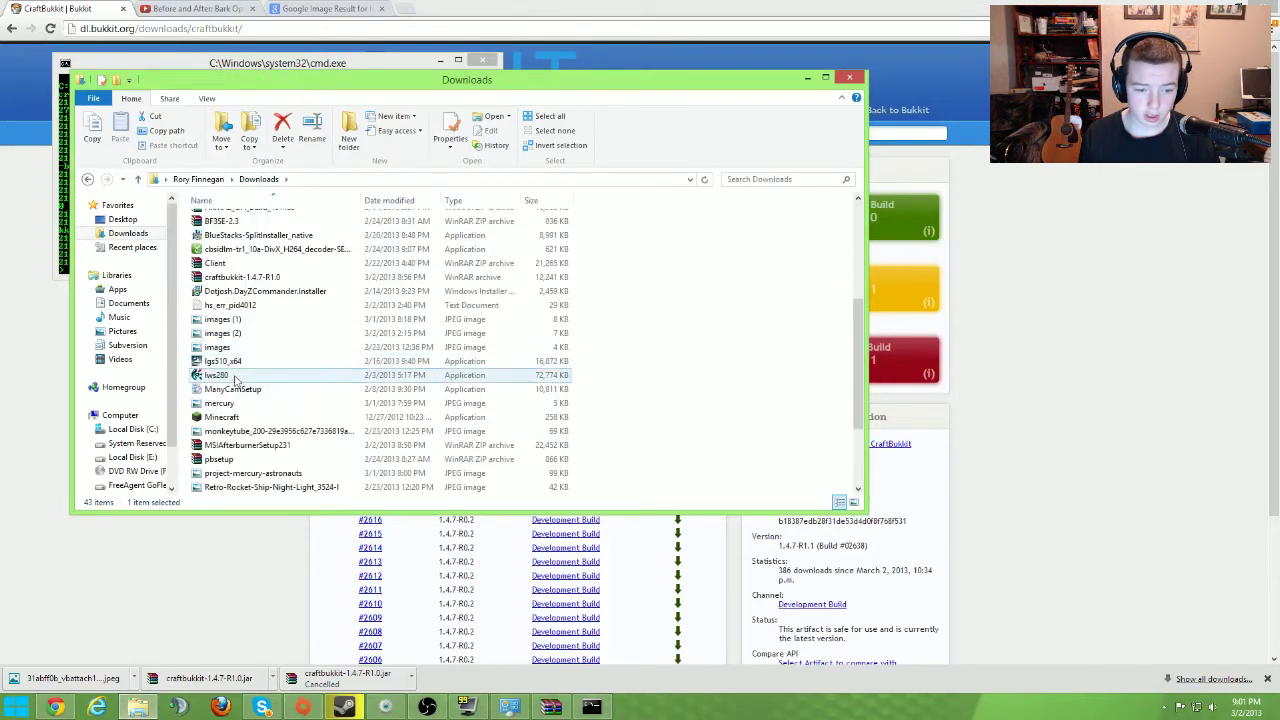
double_click(250, 417)
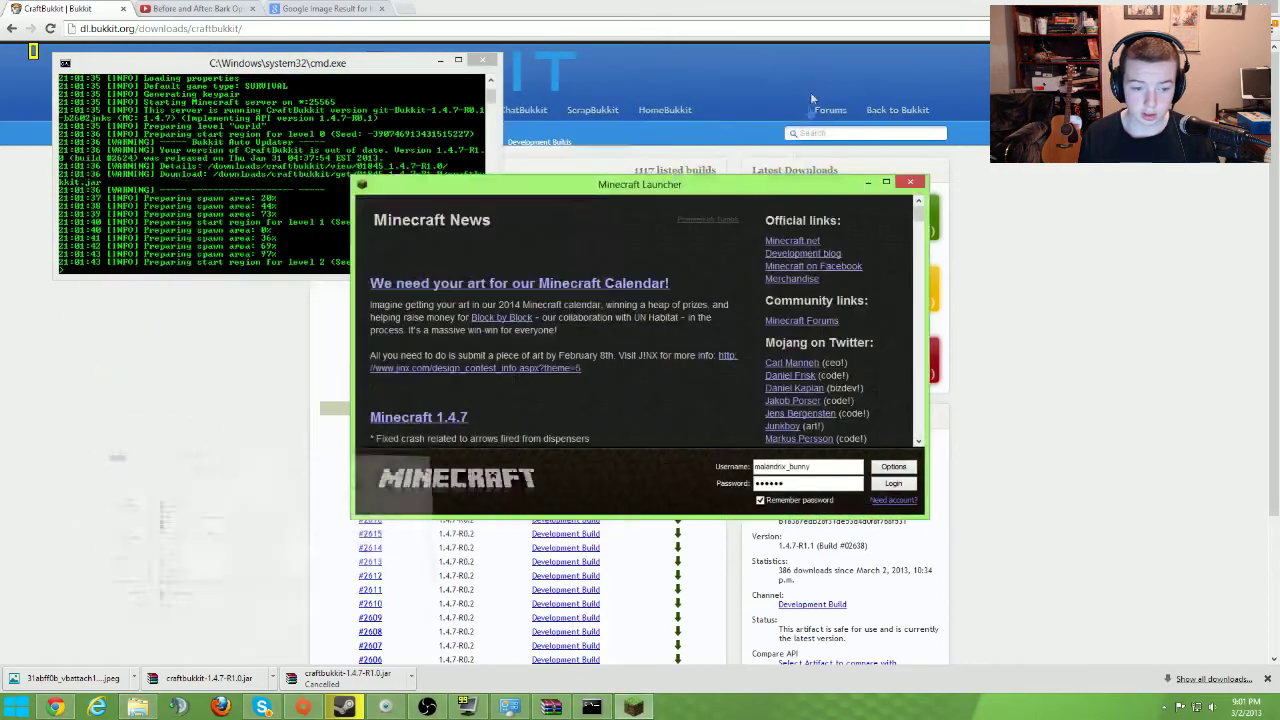
left_click(808, 78)
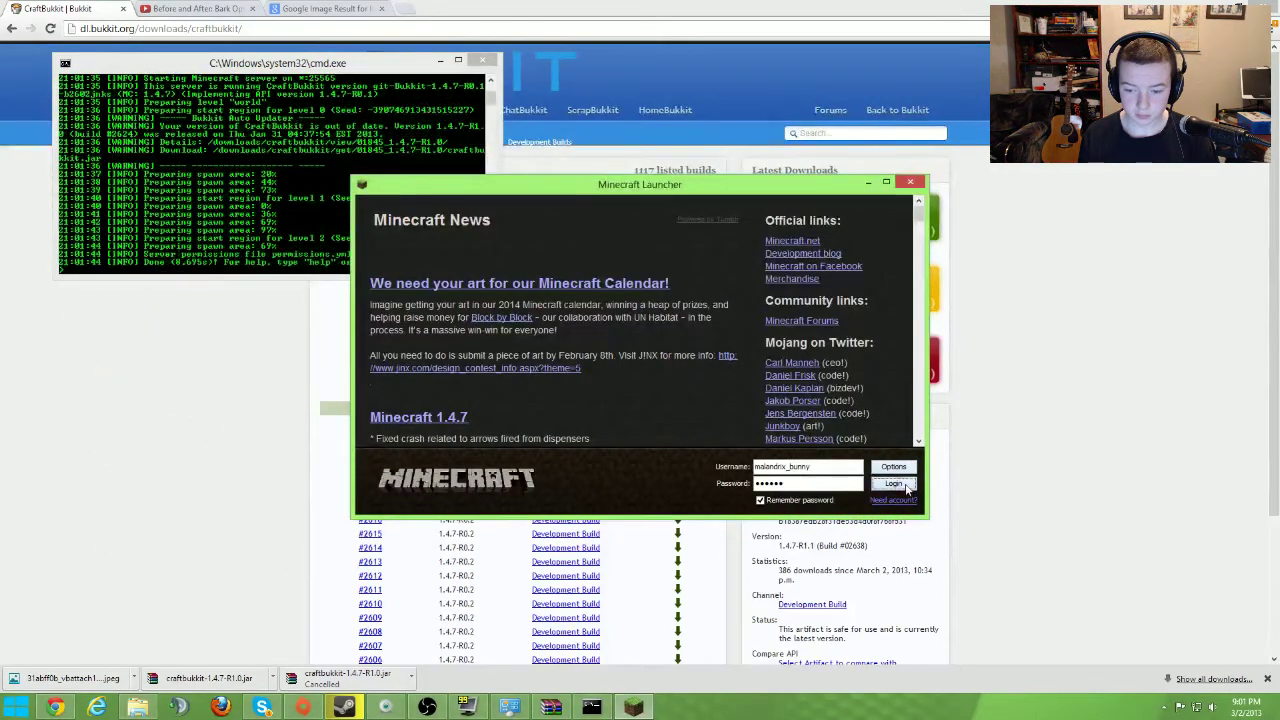
left_click(905, 486)
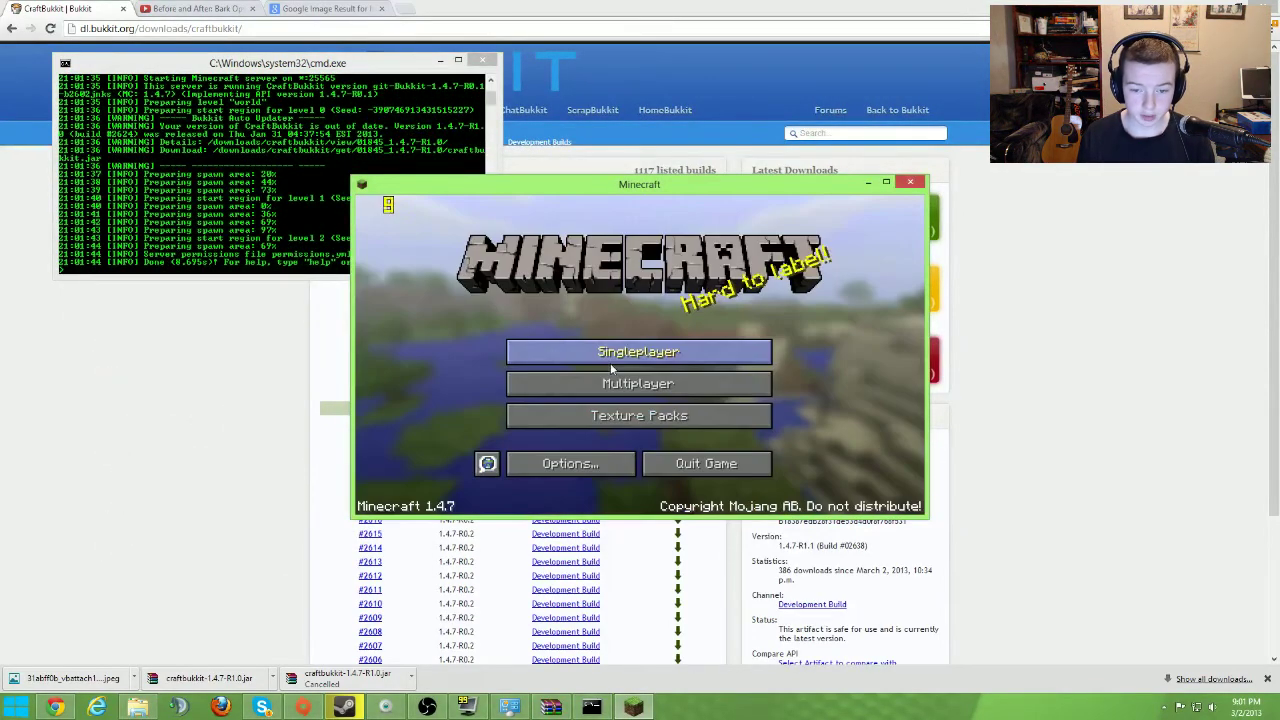
Join the multiplayer server at localhost through a direct connection
left_click(608, 384)
left_click(665, 462)
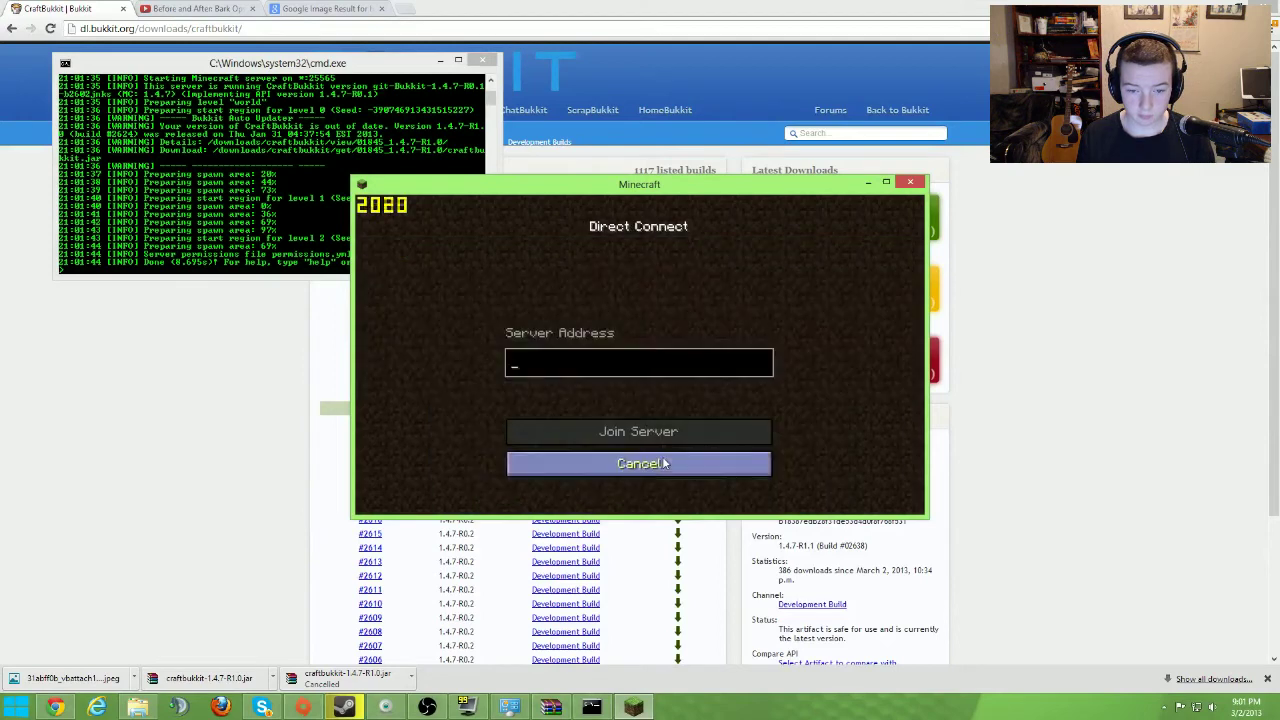
type("loc")
type("alj")
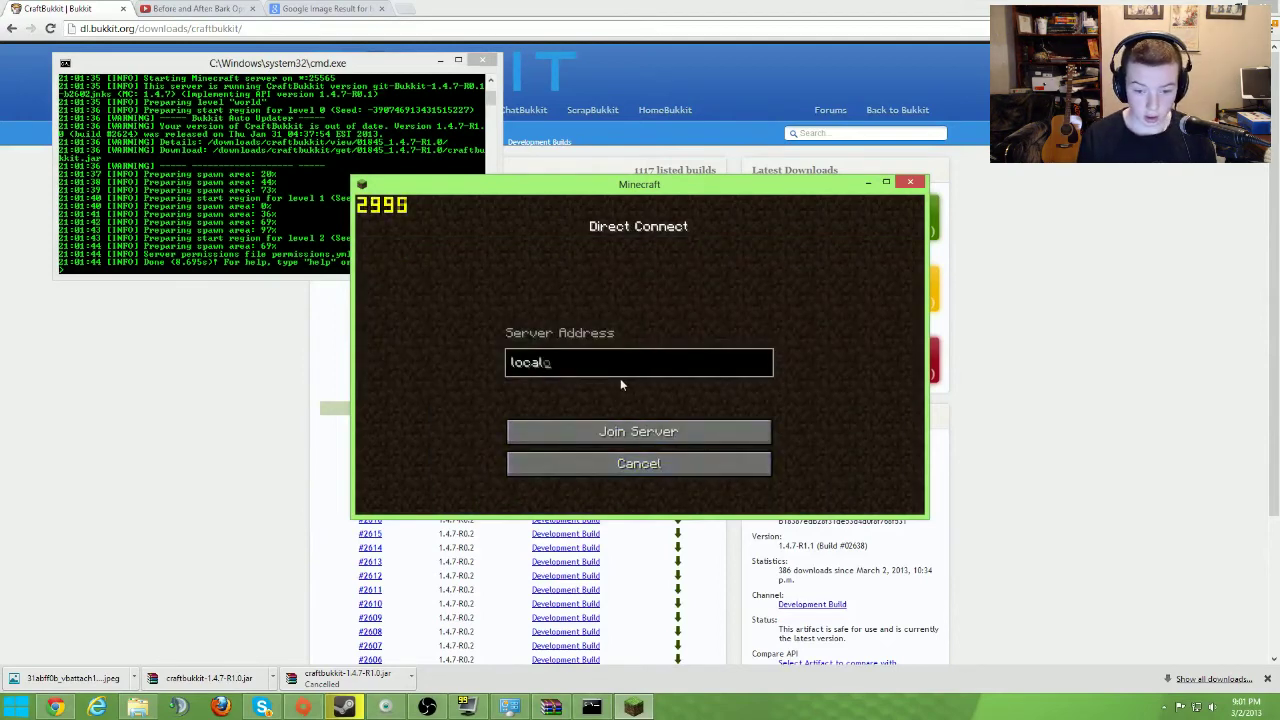
key("BackSpace")
type("host")
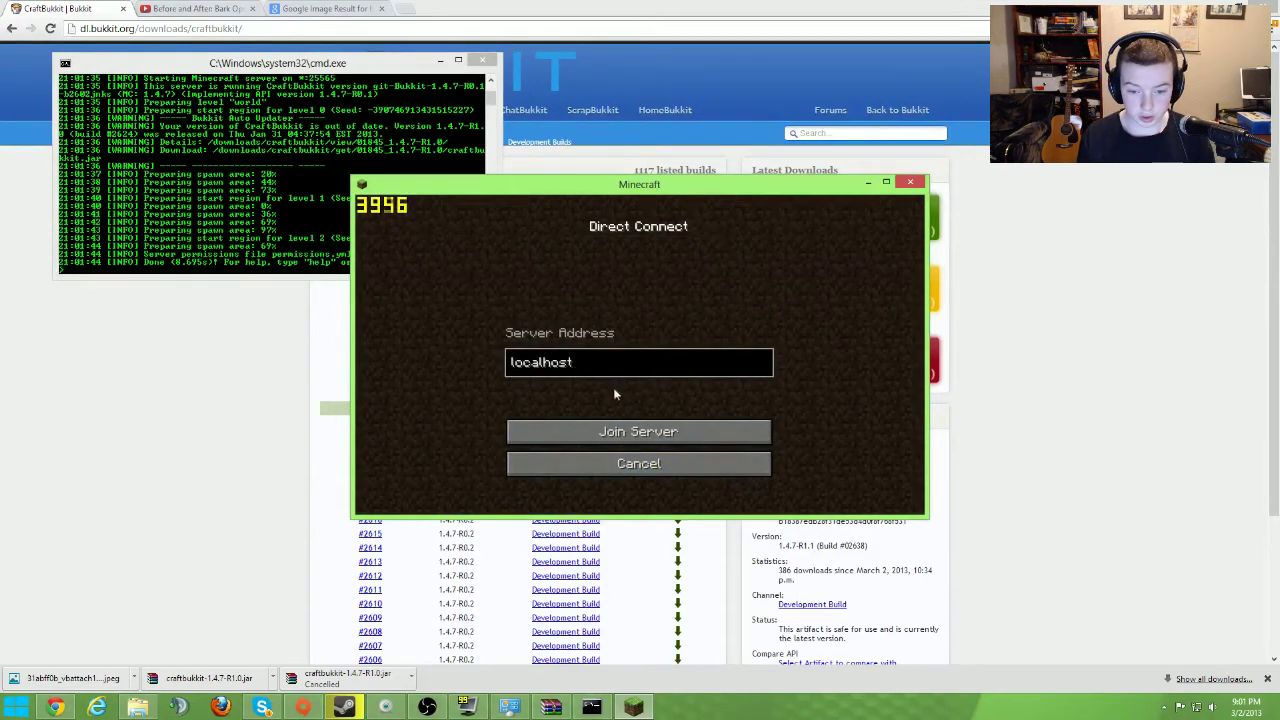
left_click(617, 431)
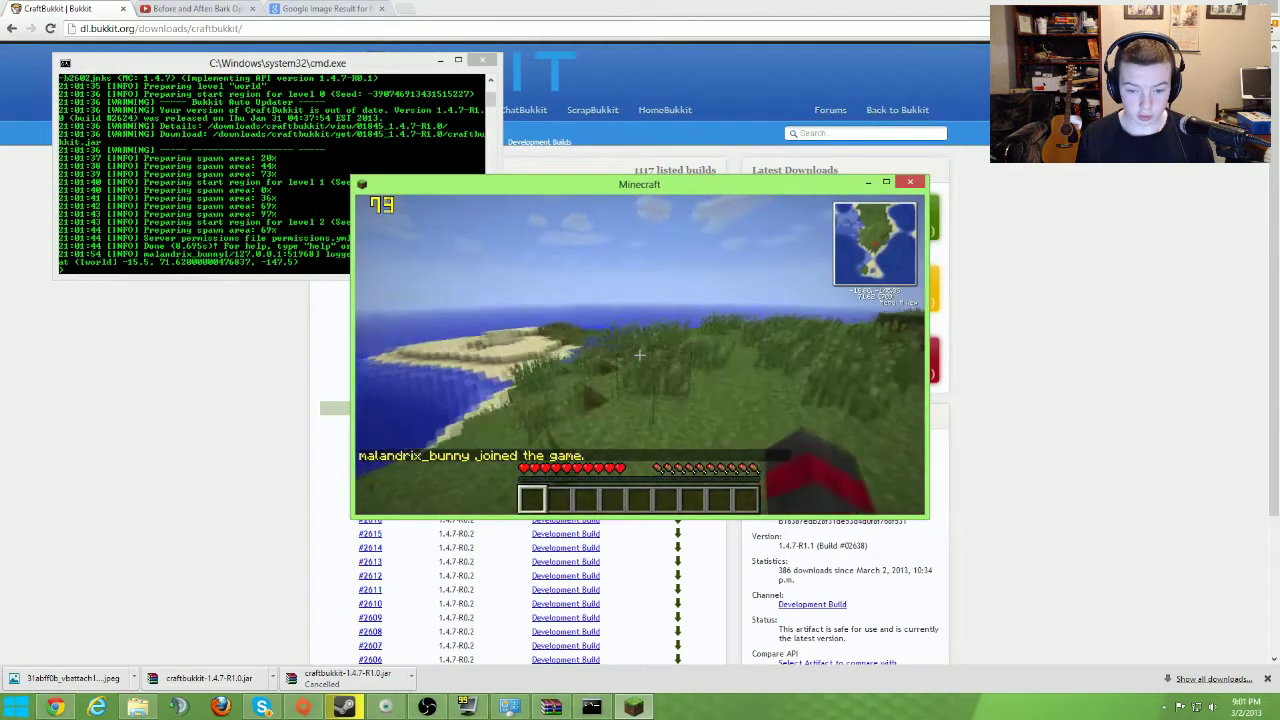
Broadcast the message "derp" with the say command in the server console and return to the game
key("t")
left_click(115, 170)
type("say derp")
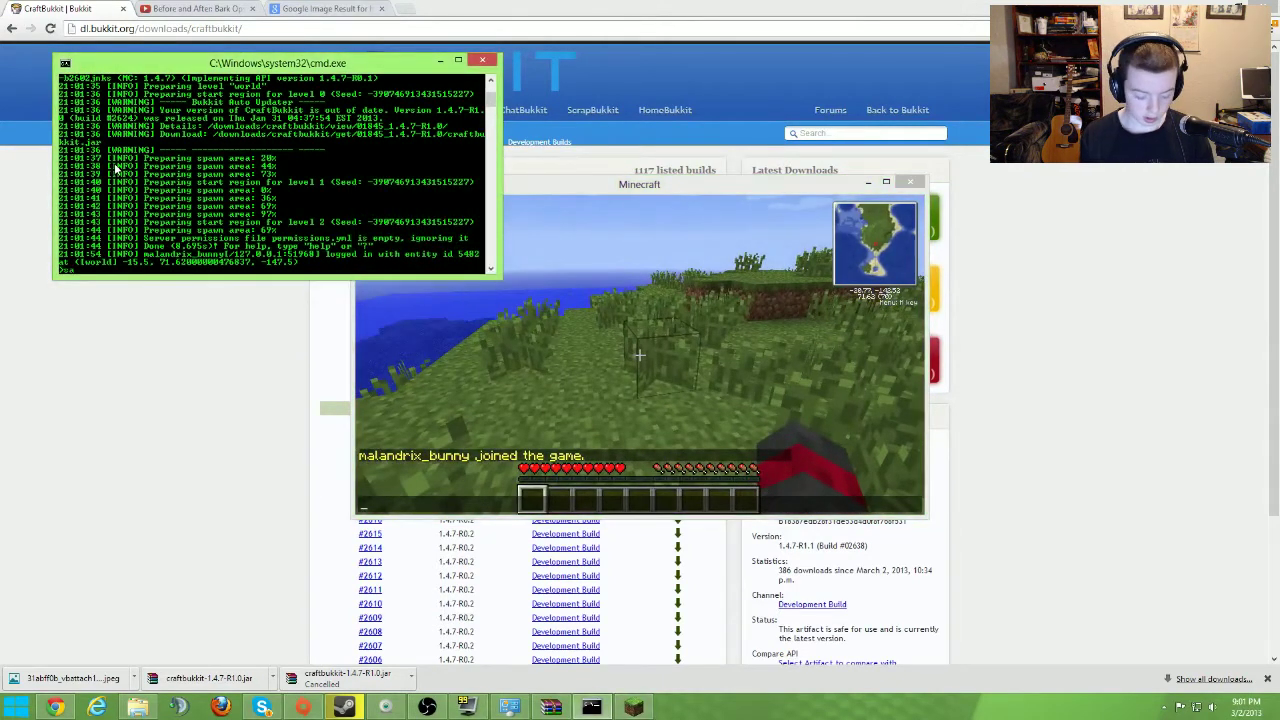
key("Return")
left_click(703, 346)
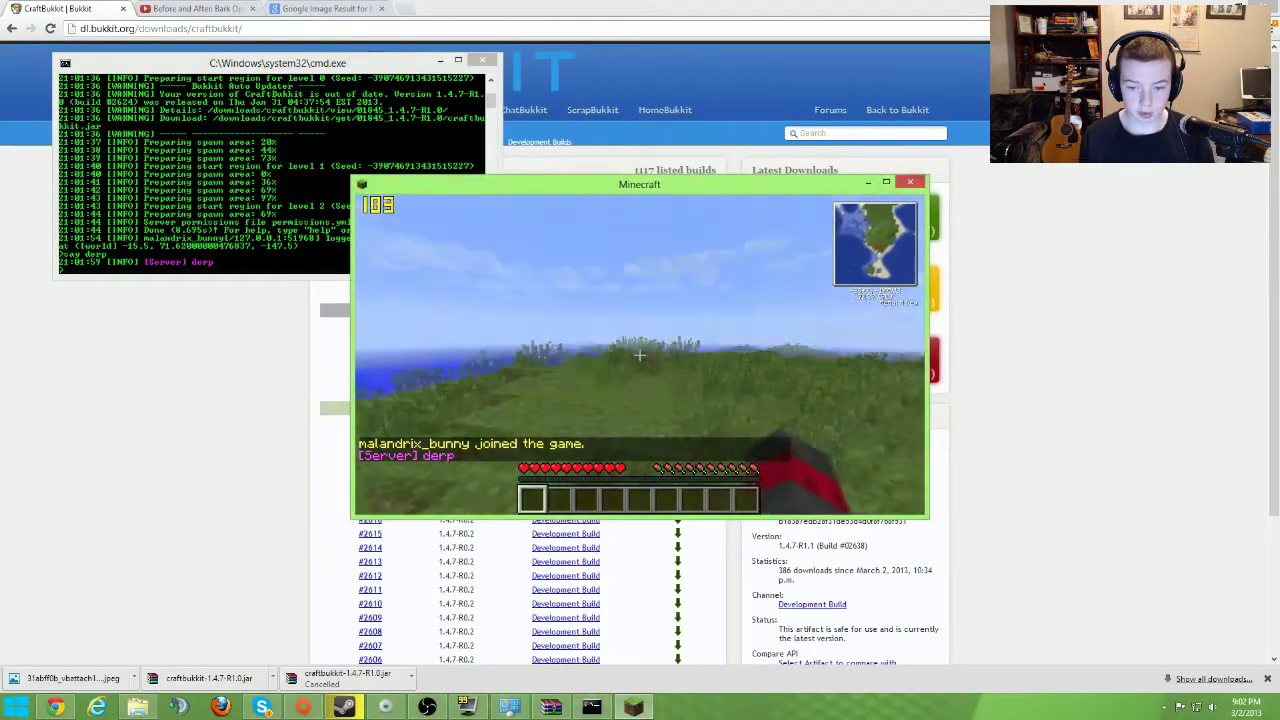
Quit Minecraft and close the server console window
key("Escape")
left_click(909, 182)
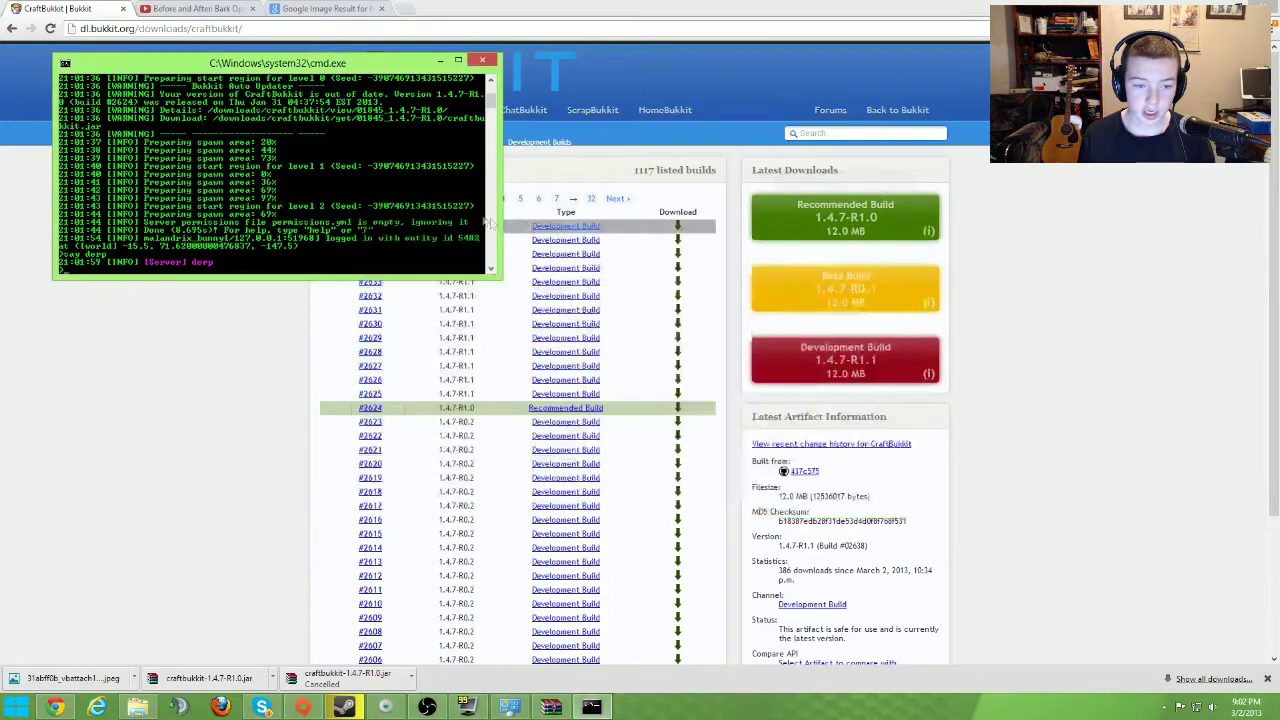
left_click(483, 61)
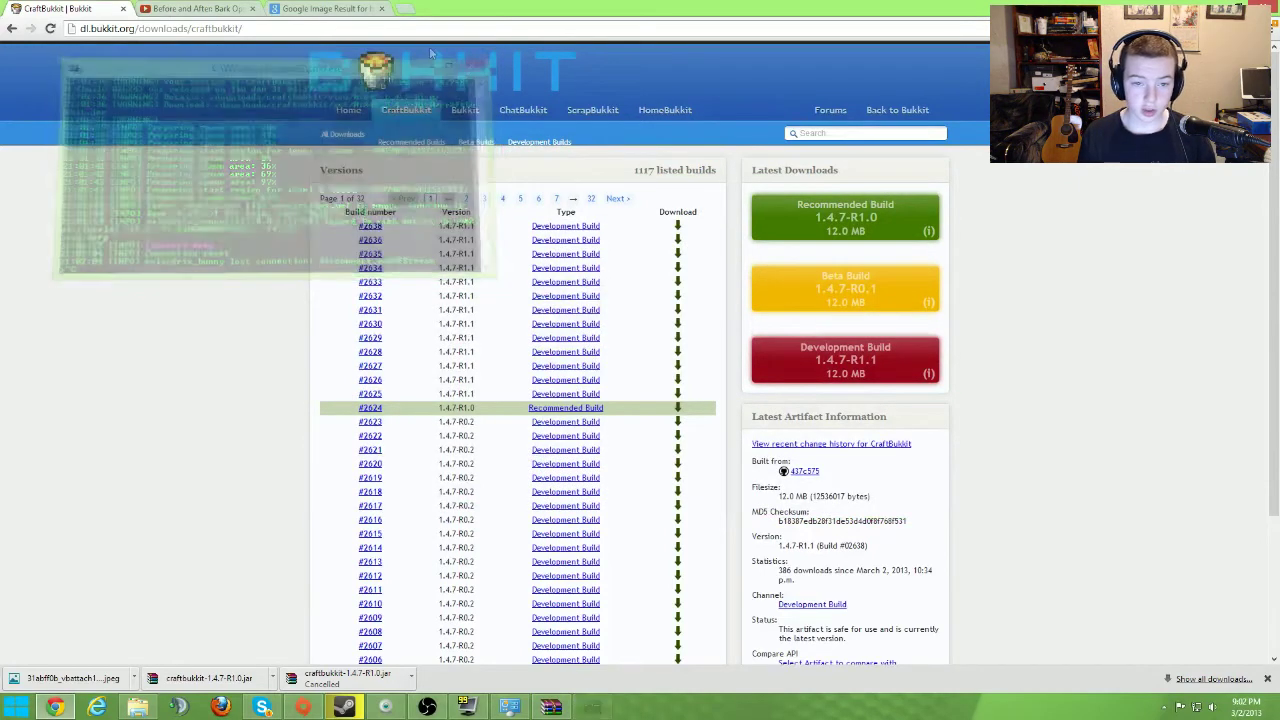
Open routerlogin.net in a new browser tab and log in with the router's user name and password
left_click(405, 8)
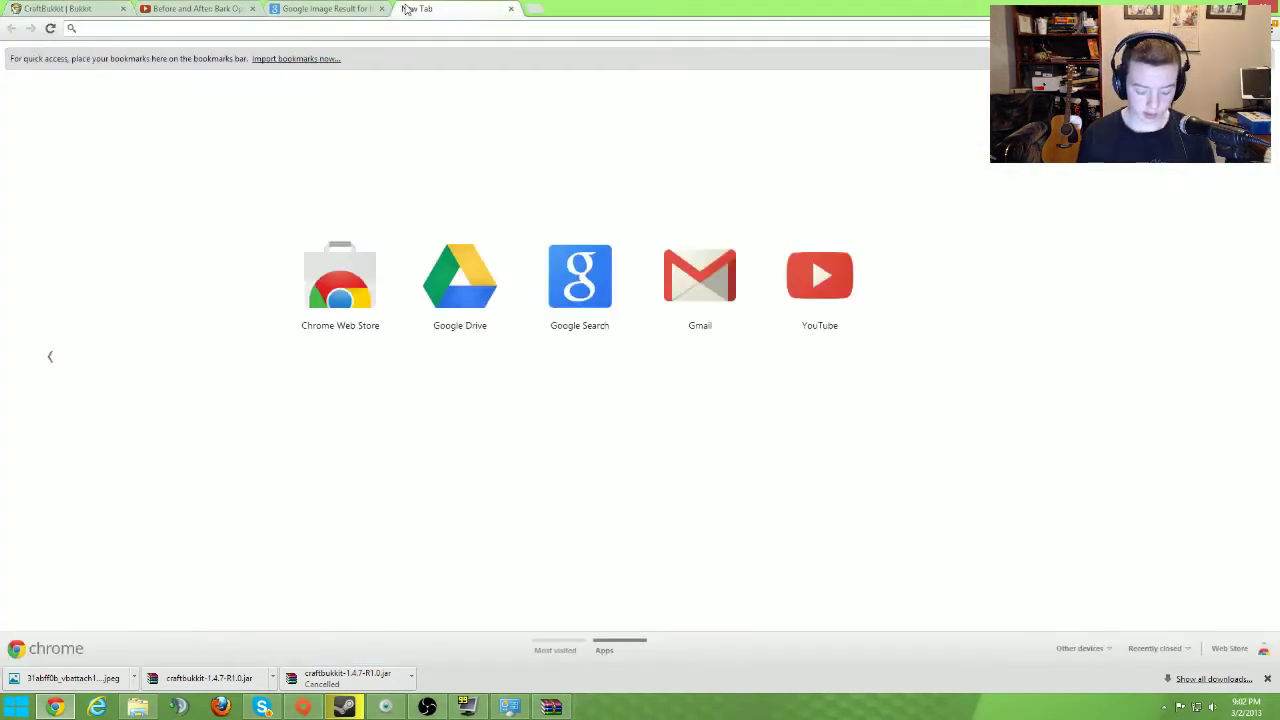
type("rou")
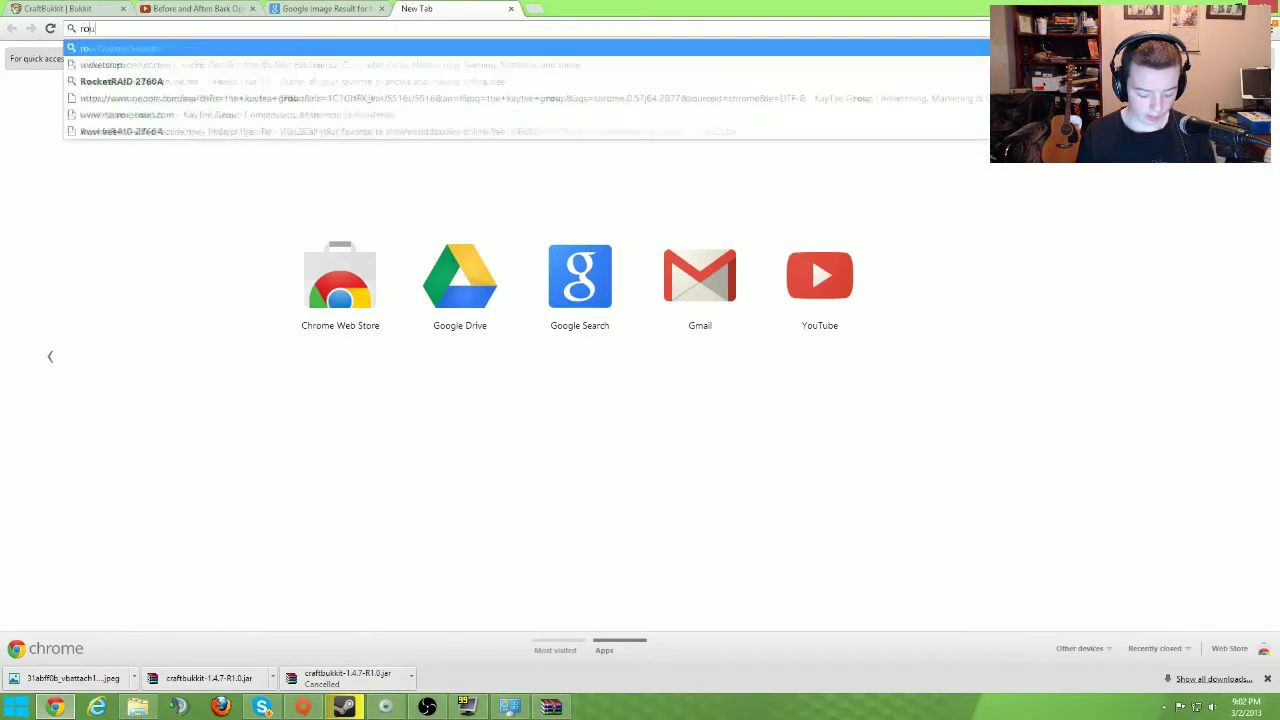
type("terlogin.net")
key("Return")
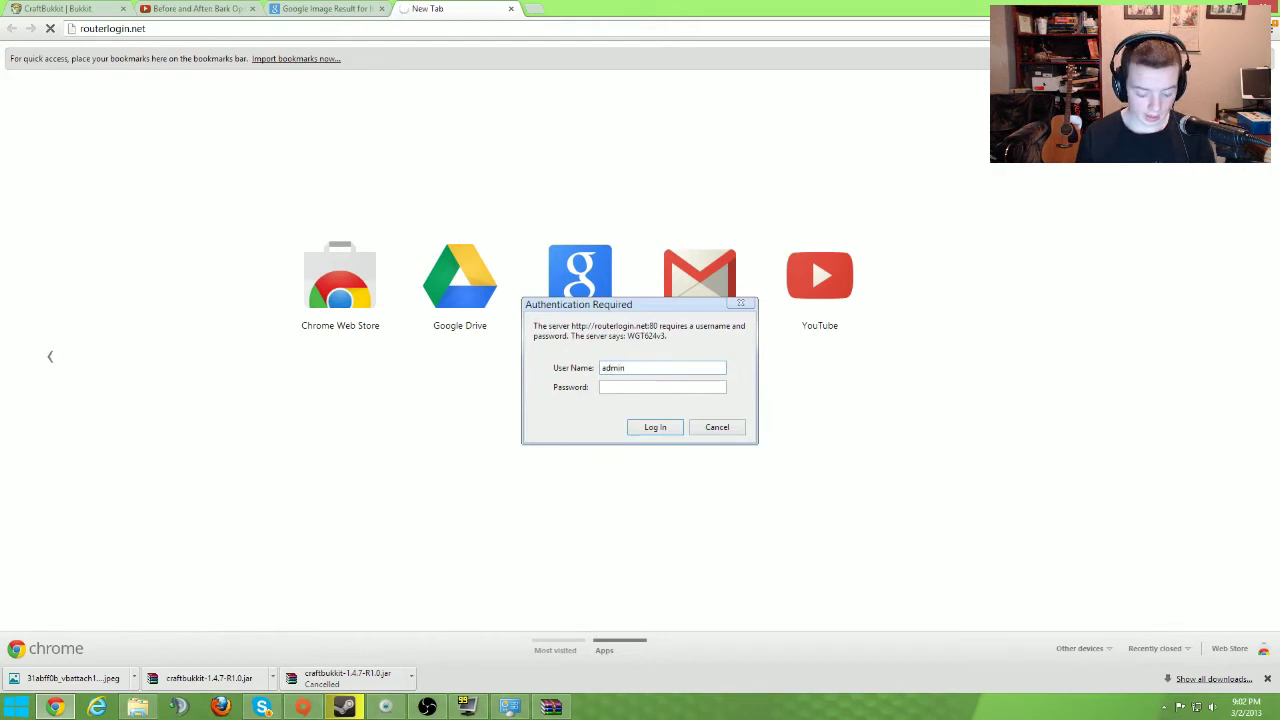
key("Return")
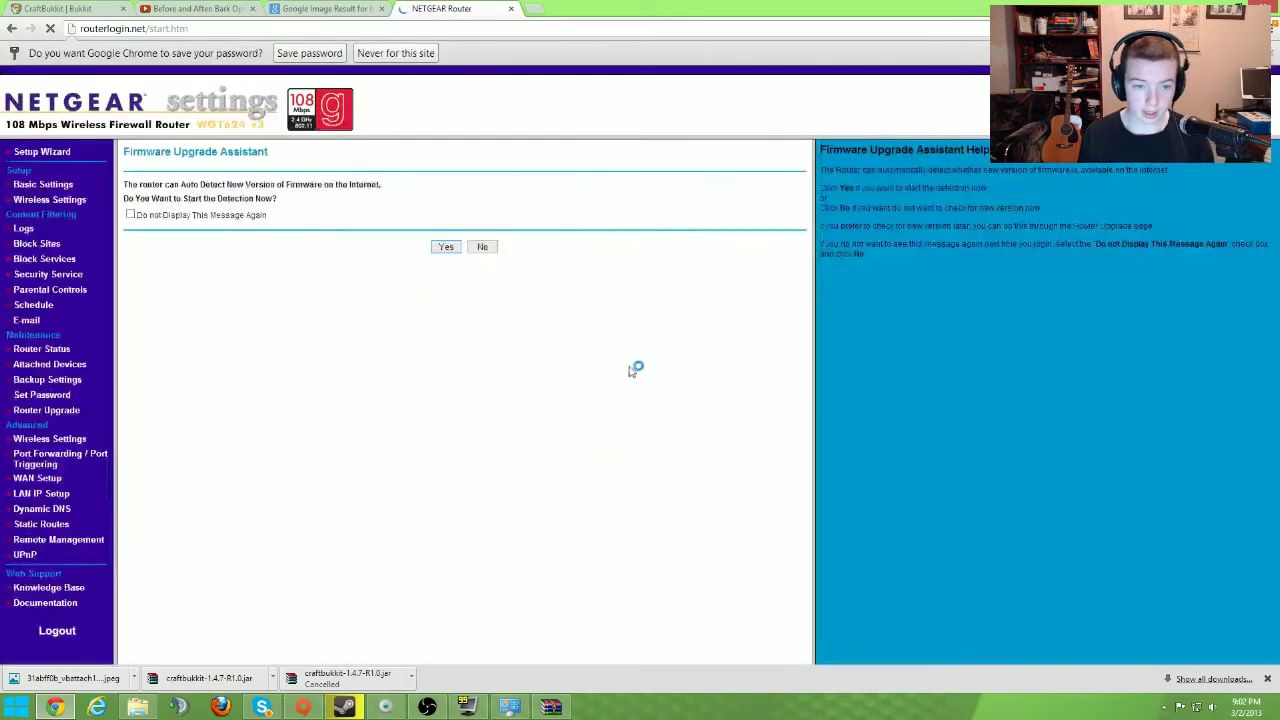
Start a custom port forwarding service named mcserver with starting and ending port 25565, and go to the last part of the server IP address
left_click(35, 462)
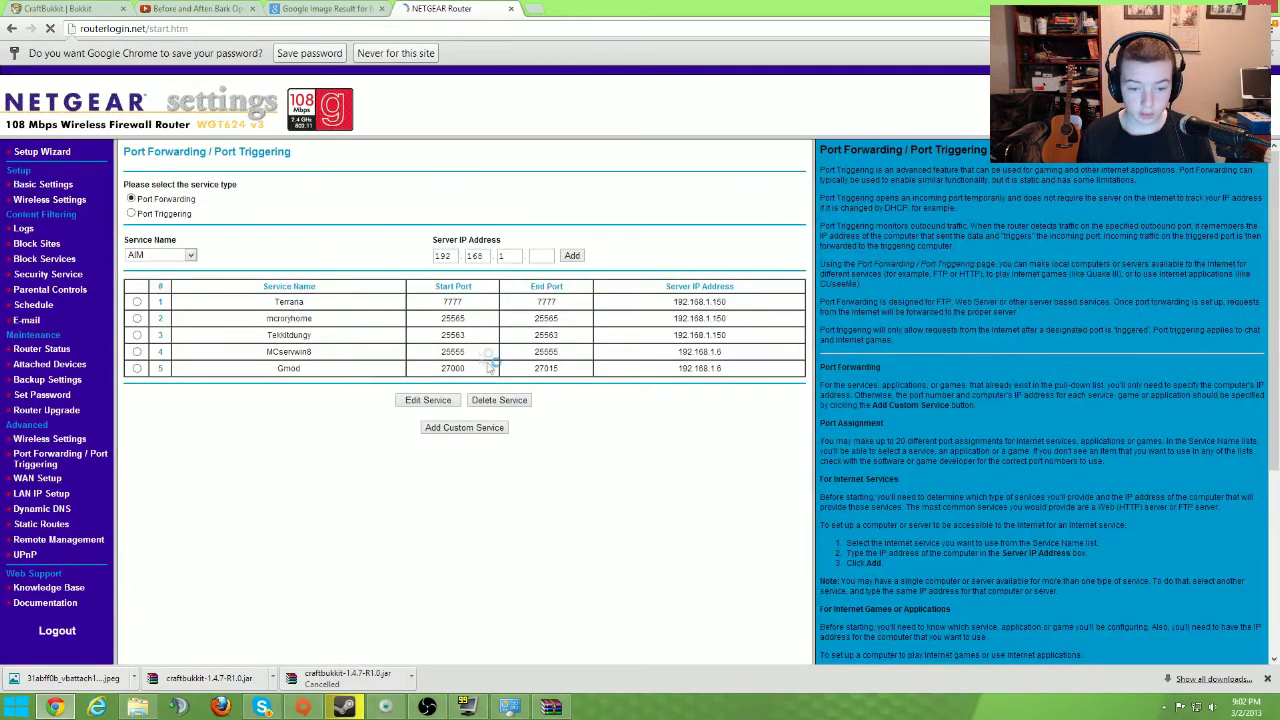
left_click(443, 428)
left_click(390, 187)
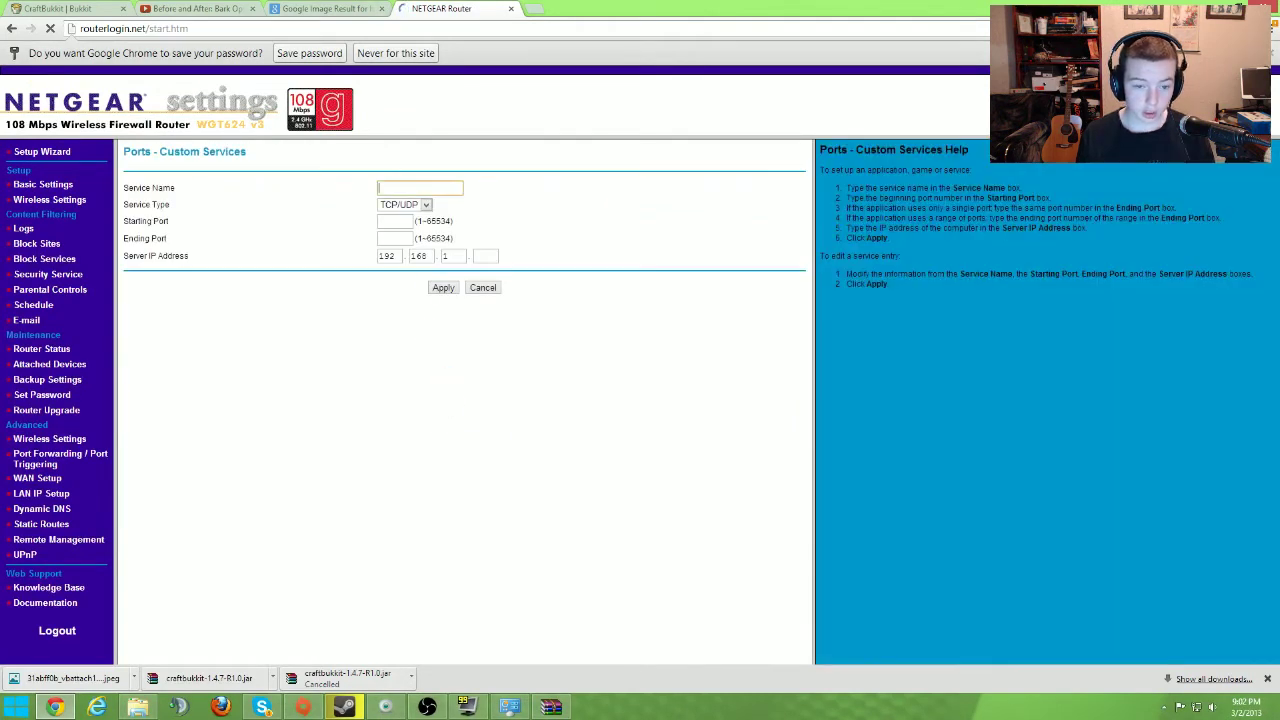
type("mcserver")
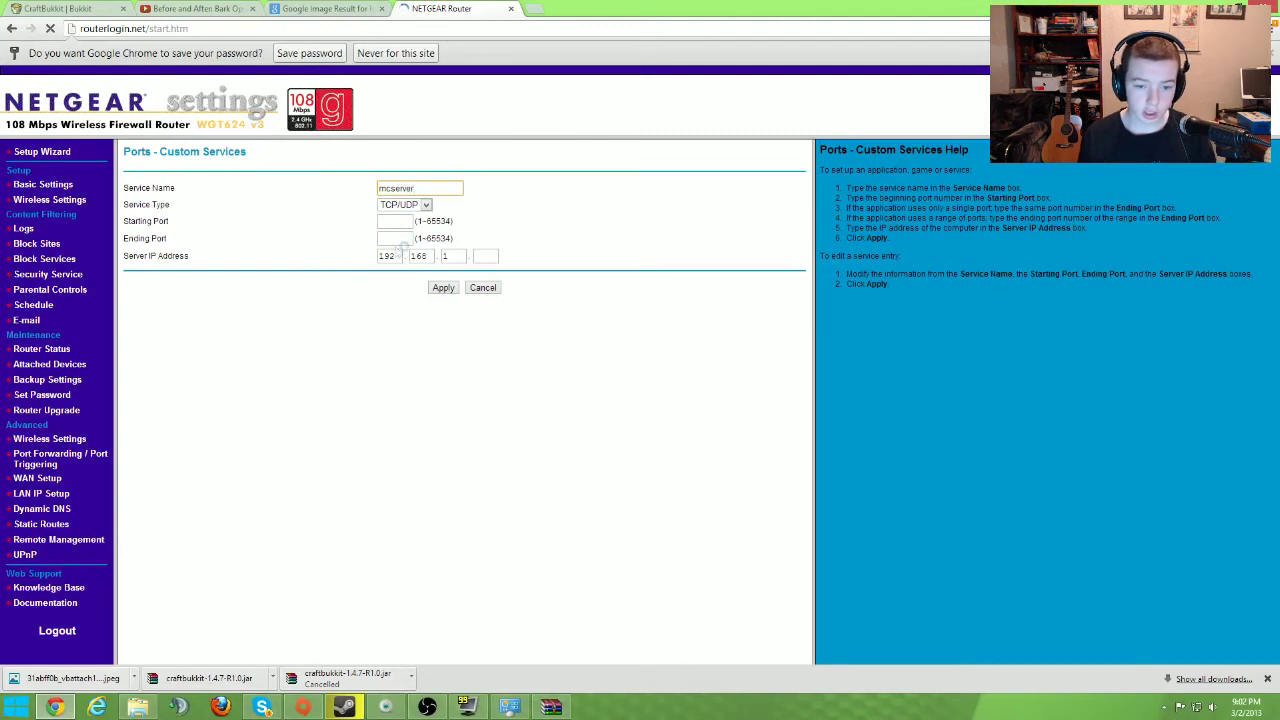
key("Tab")
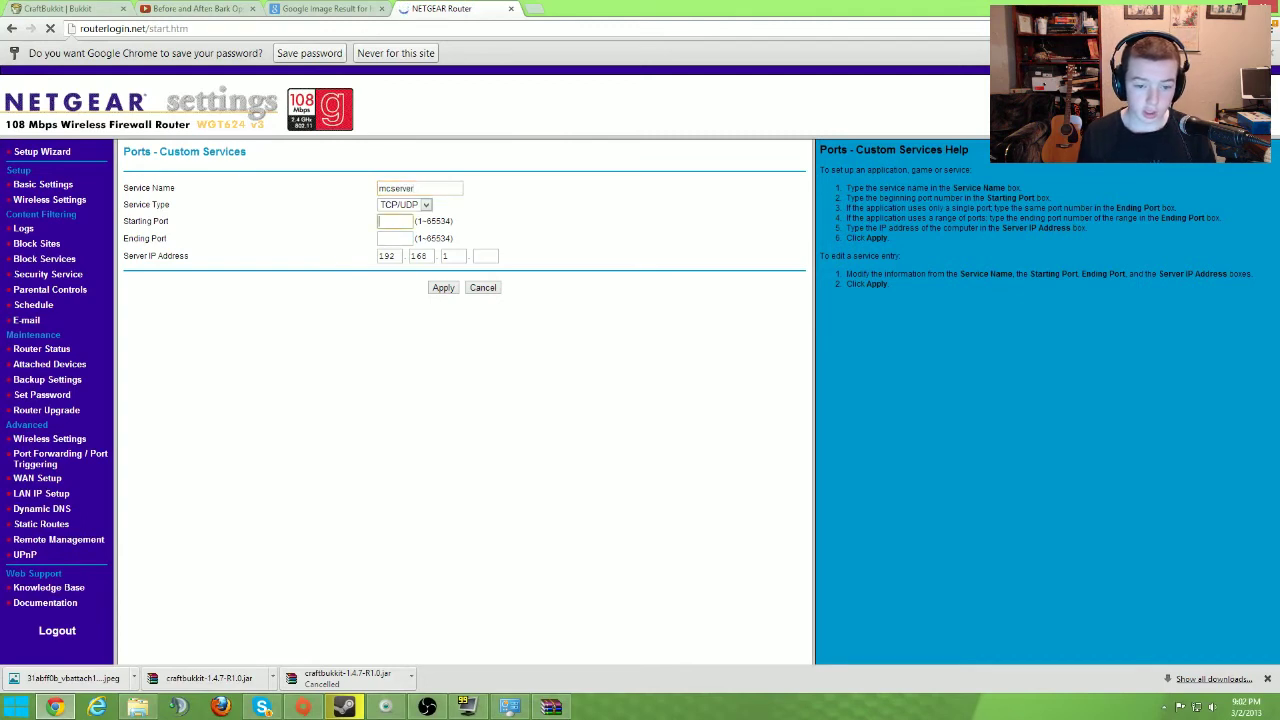
key("Tab")
type("25565")
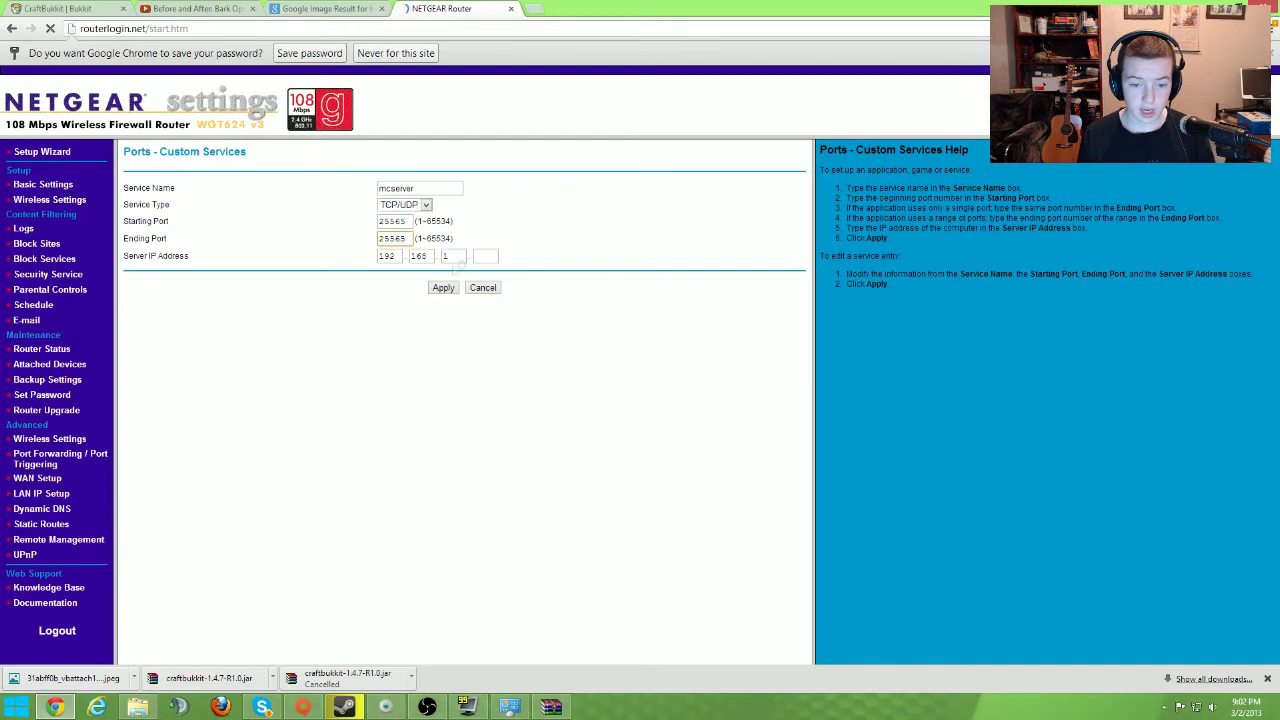
left_click(485, 256)
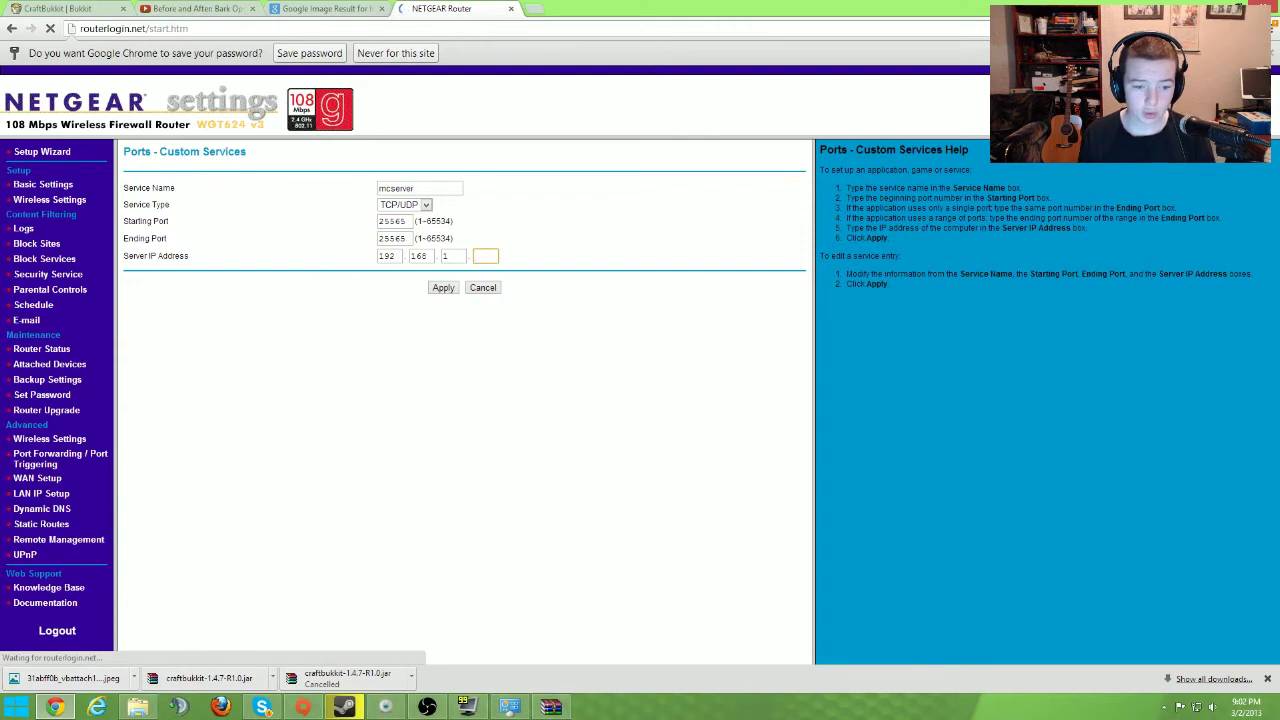
Run ipconfig in a command prompt to look up the computer's IPv4 address, and close the prompt
left_click(3, 712)
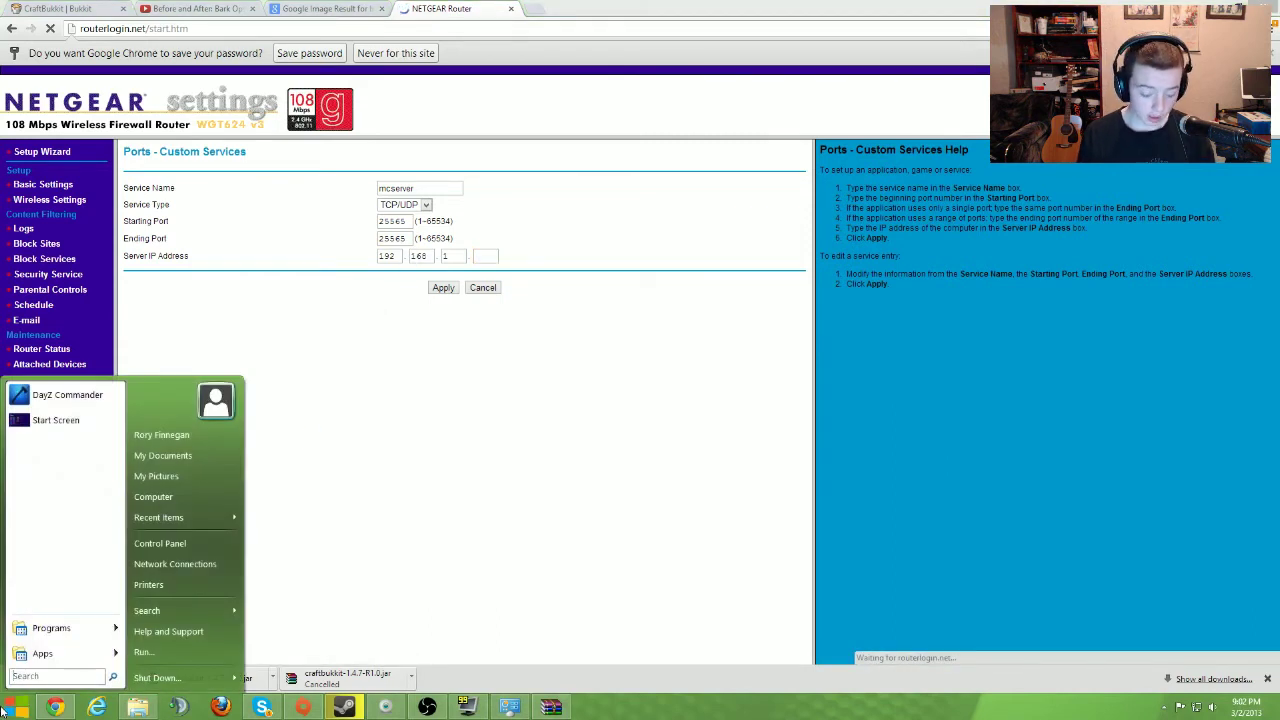
type("cmd")
key("Return")
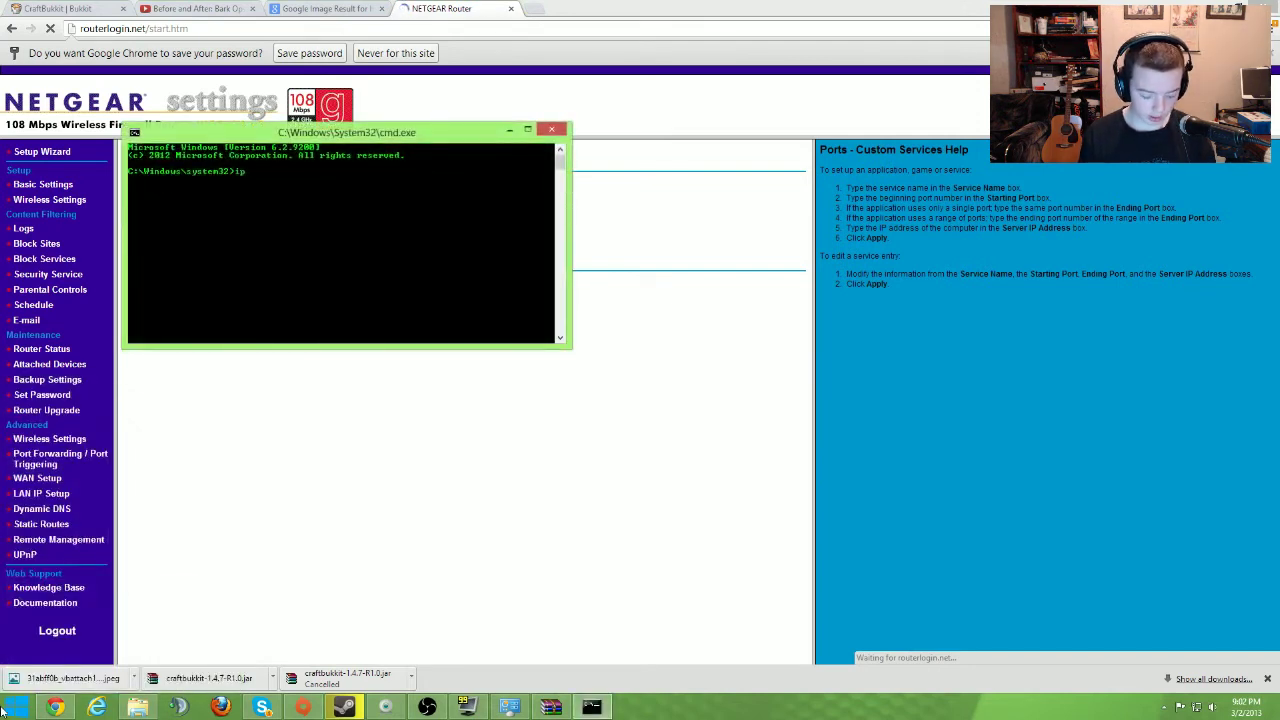
type("ipconfig")
key("Return")
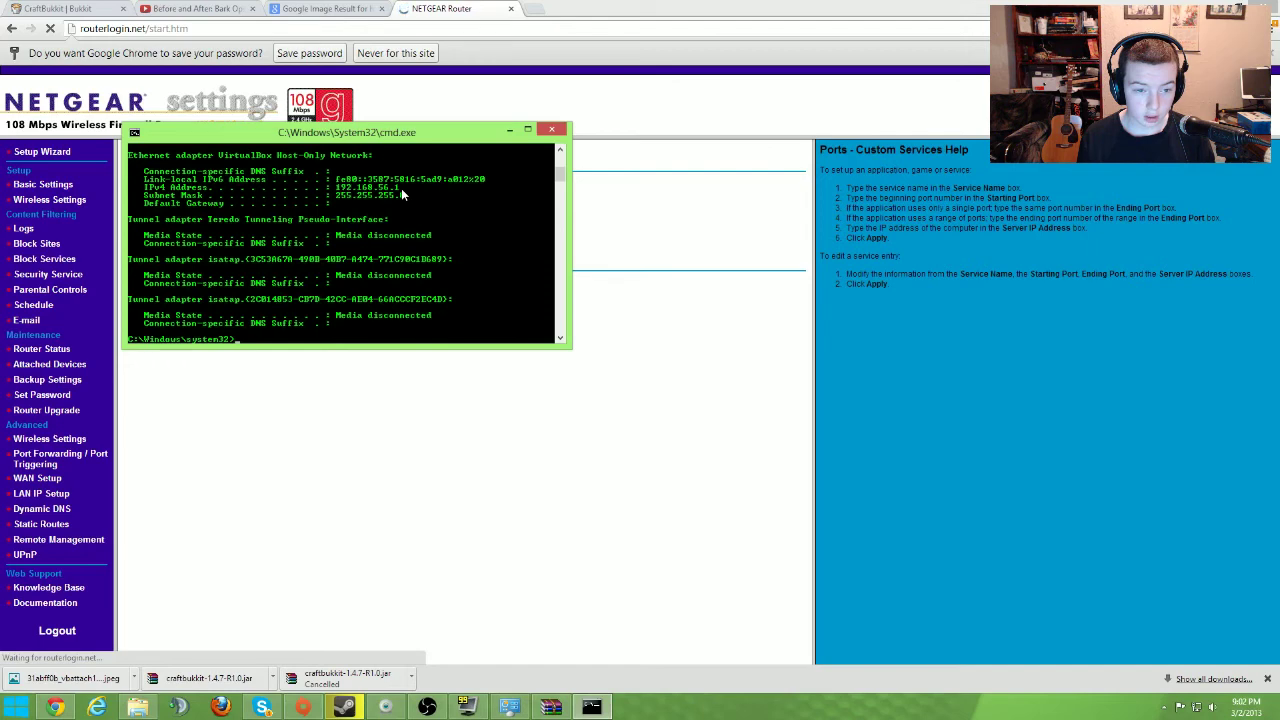
scroll(401, 188, "down", 3)
scroll(401, 188, "up", 5)
scroll(401, 188, "down", 2)
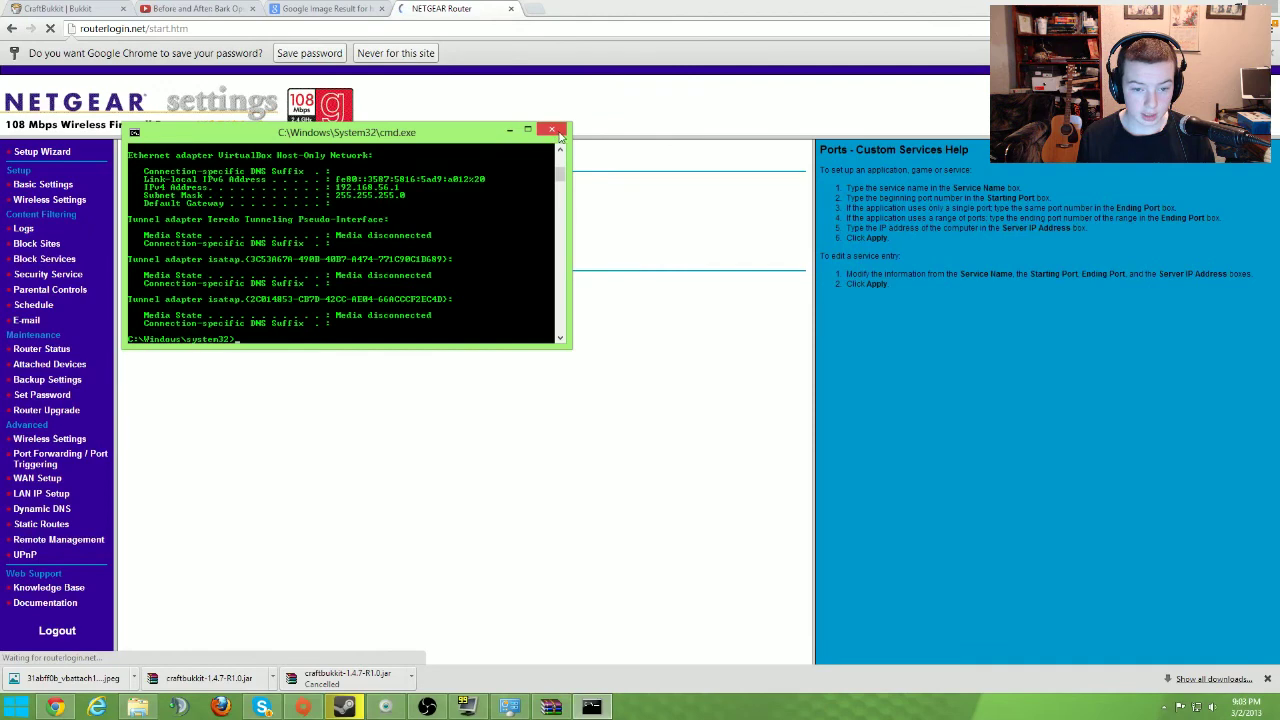
left_click_drag(478, 132, 441, 301)
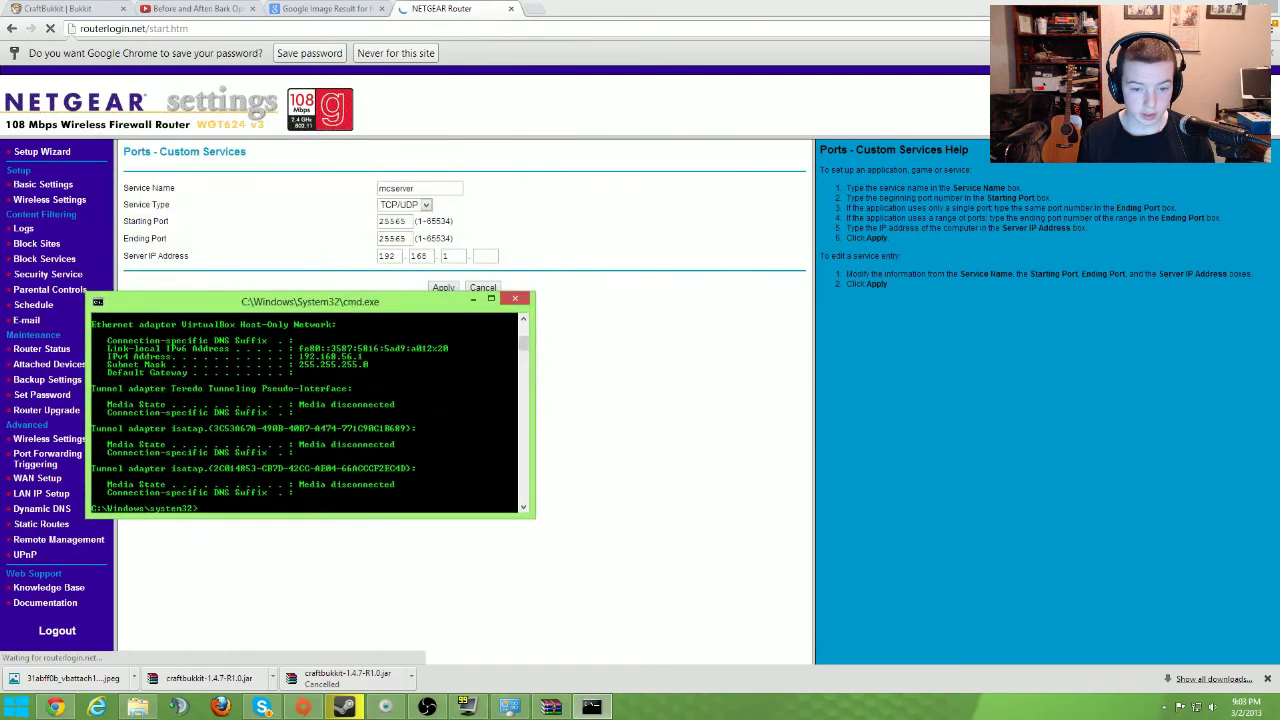
left_click(515, 299)
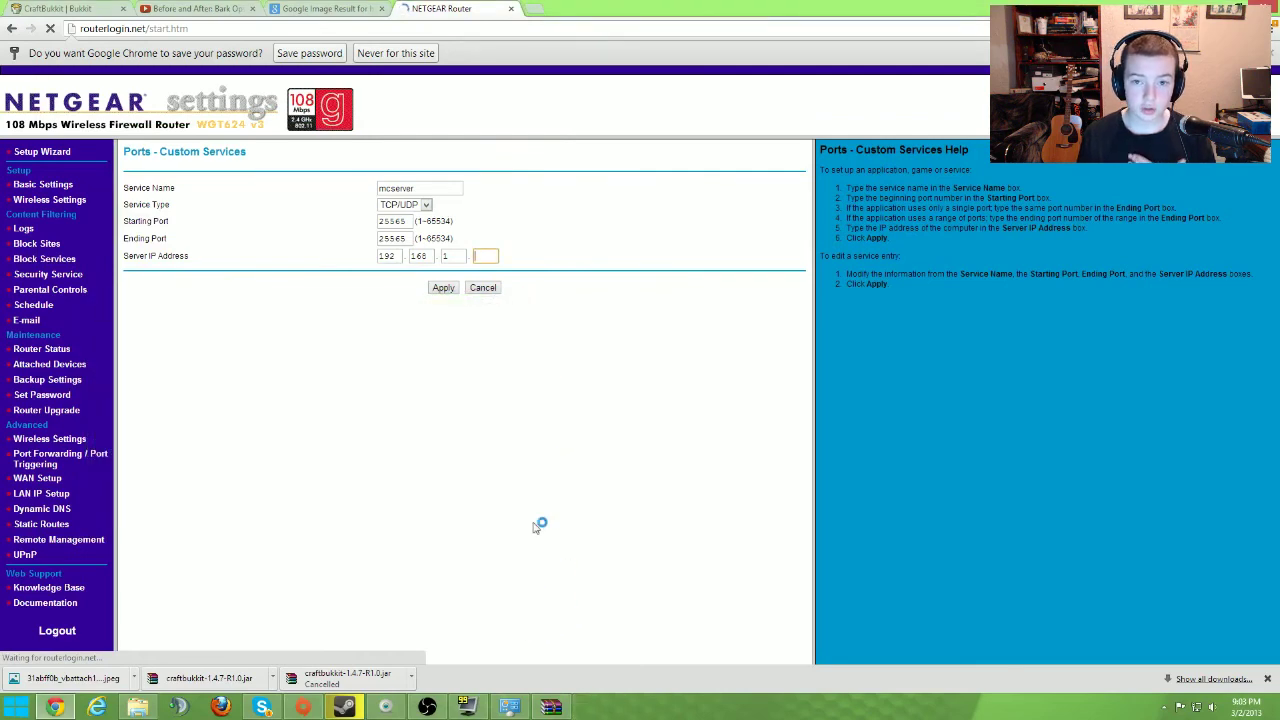
mouse_move(557, 712)
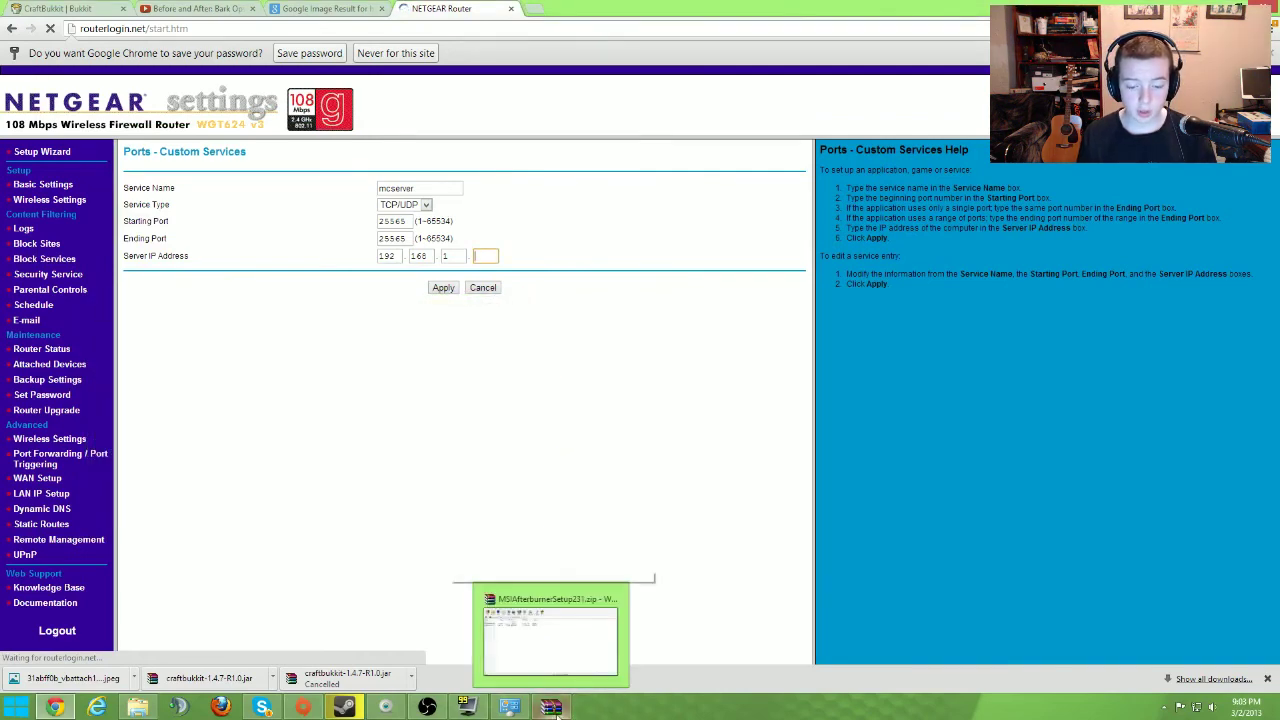